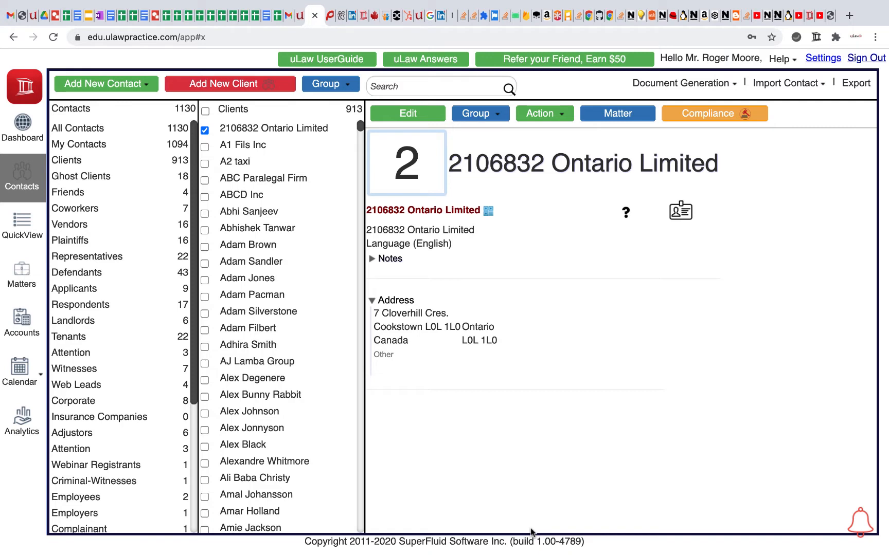
- Add a new client contact with the client's first and last name, save it and start a matter for it
click(113, 86)
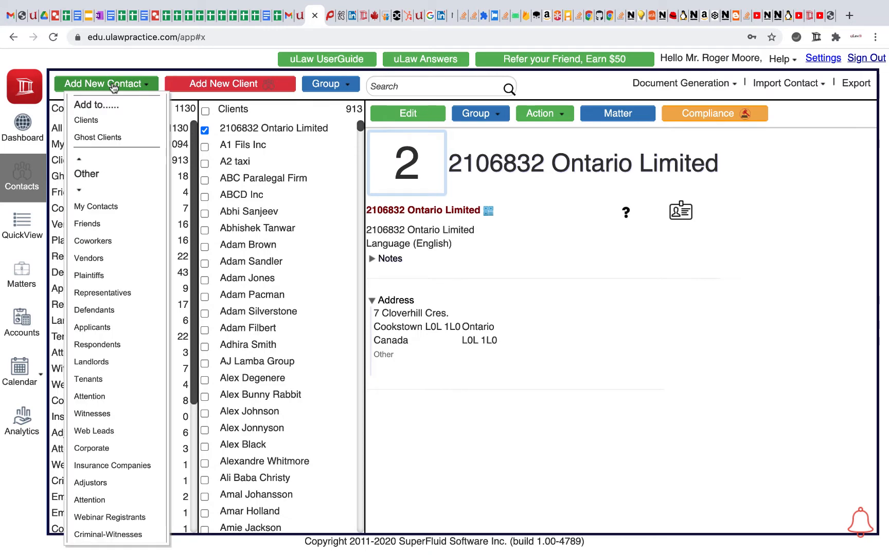
click(96, 121)
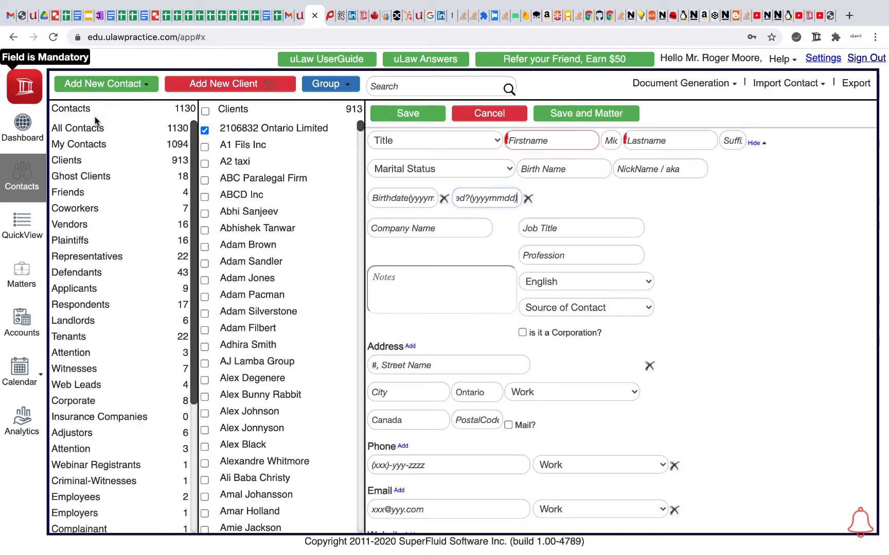
click(524, 143)
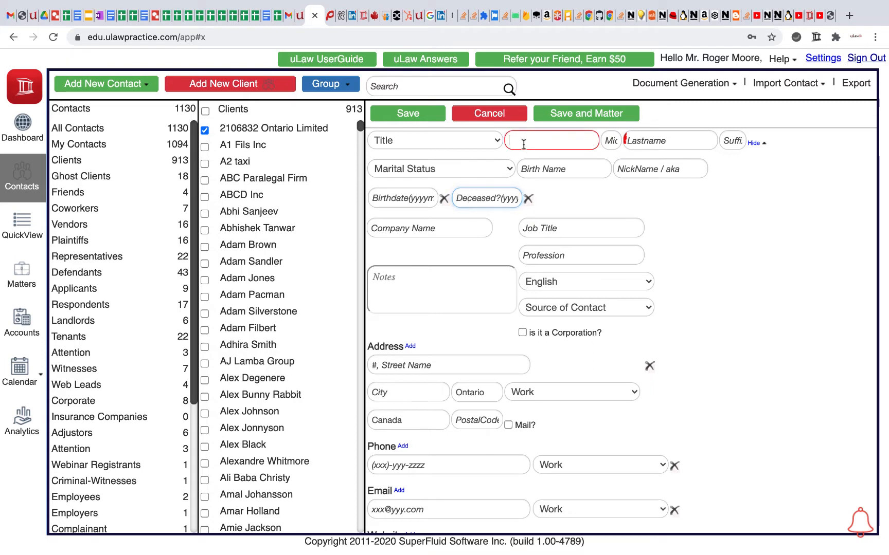
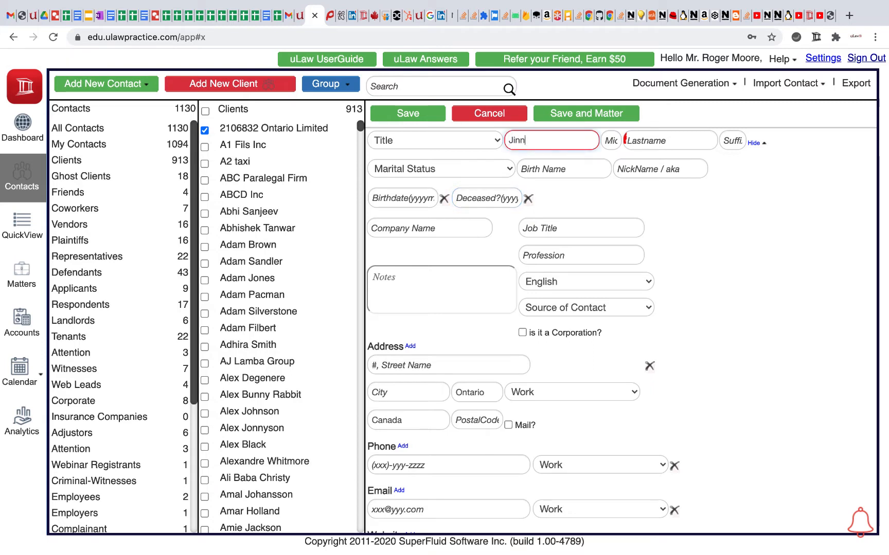
key(Tab)
key(Tab)
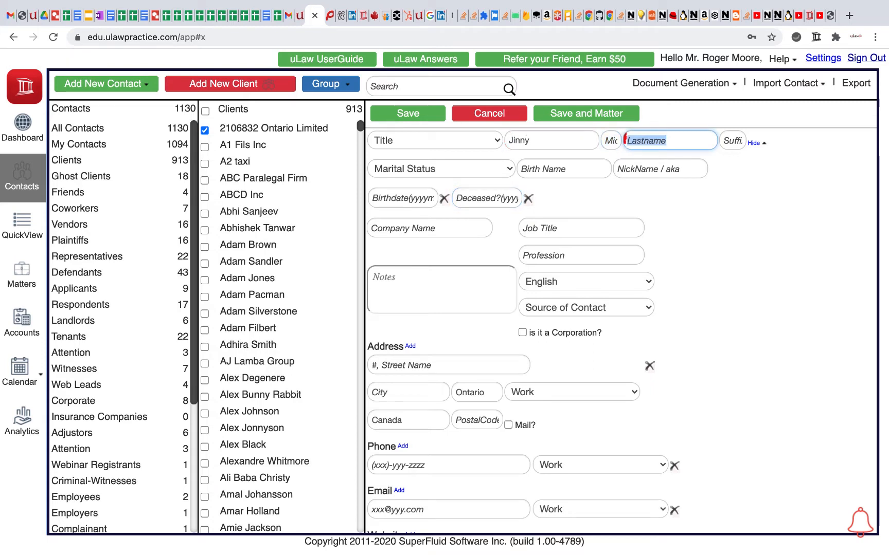
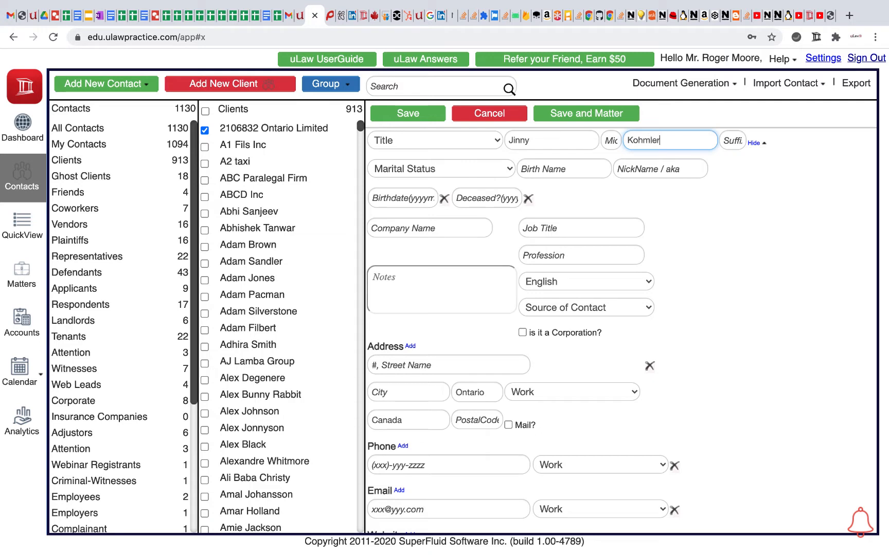
click(567, 119)
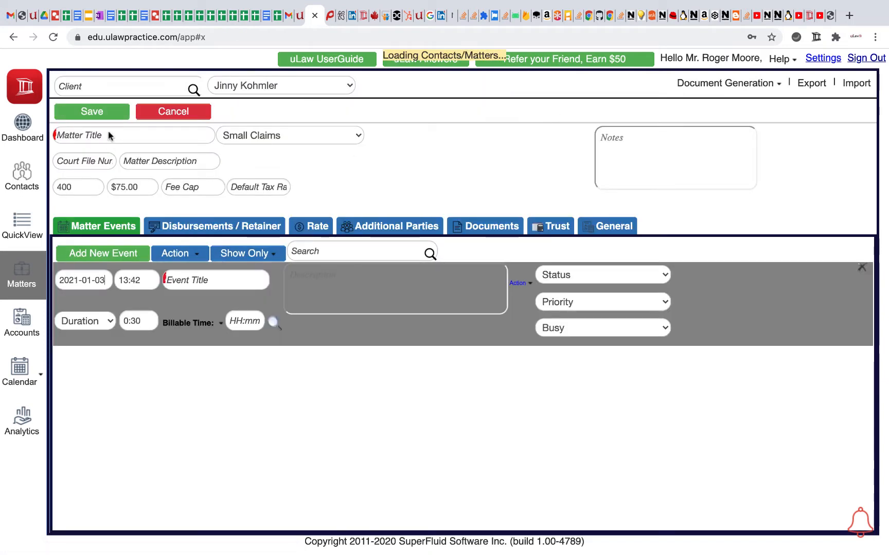
- Title the new matter "Immigration to Canada", set its type to Immigrations & Visa, and save it
click(74, 136)
text(Immigra)
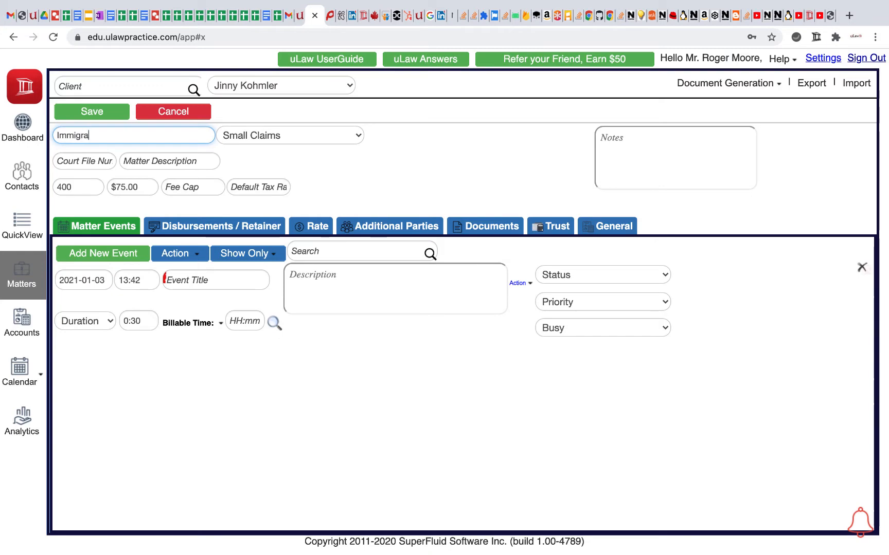
text(tion to Canada)
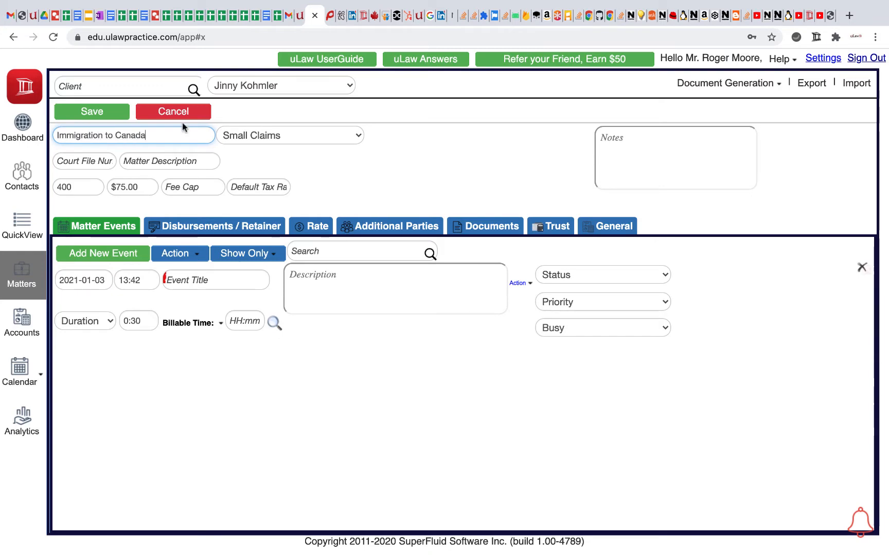
click(238, 140)
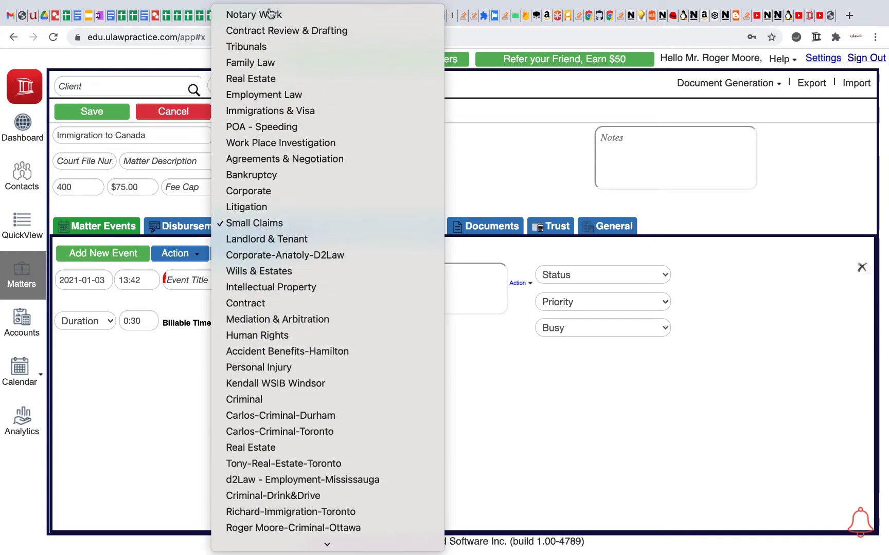
click(271, 111)
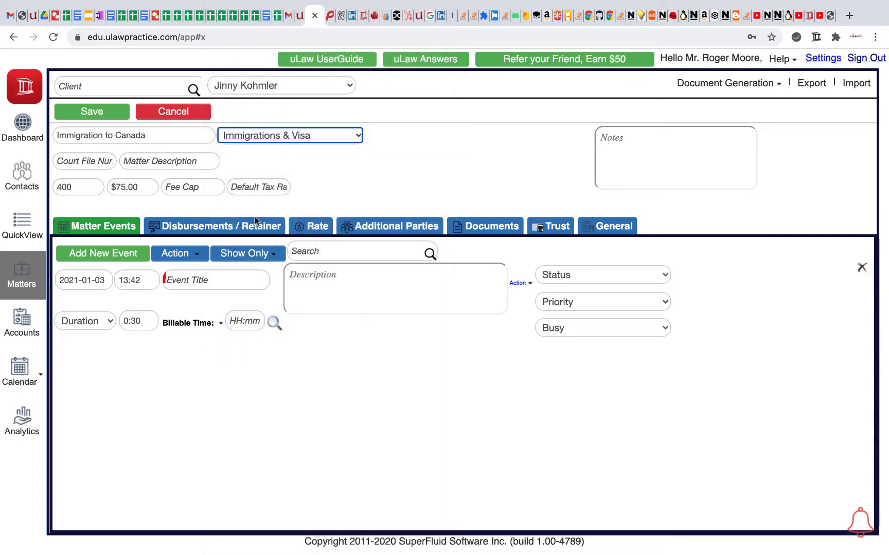
click(247, 189)
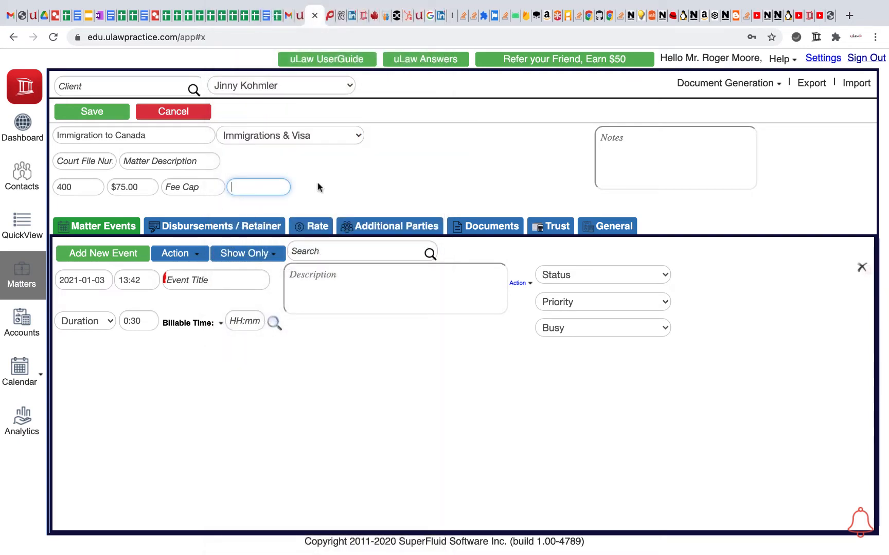
click(97, 110)
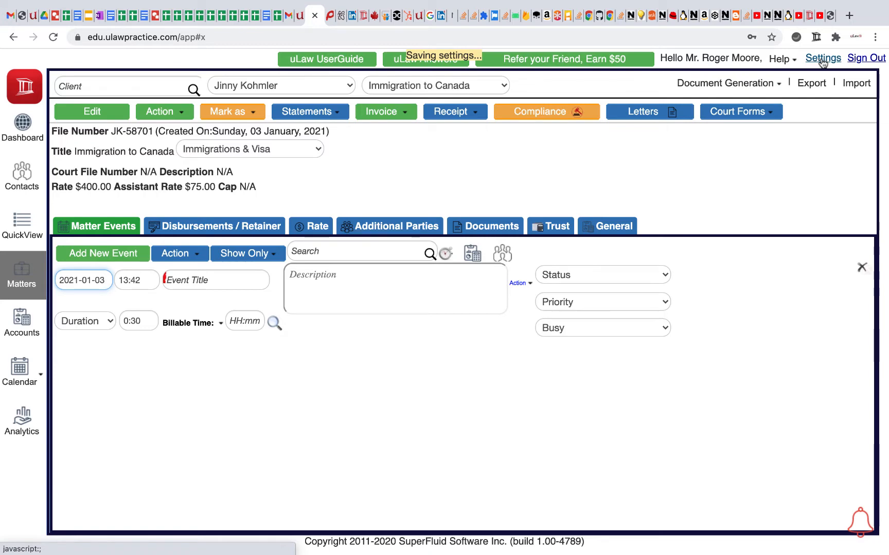
- Set the default tax jurisdiction in the profile's tax settings to Canada/British Columbia and save the settings
click(823, 59)
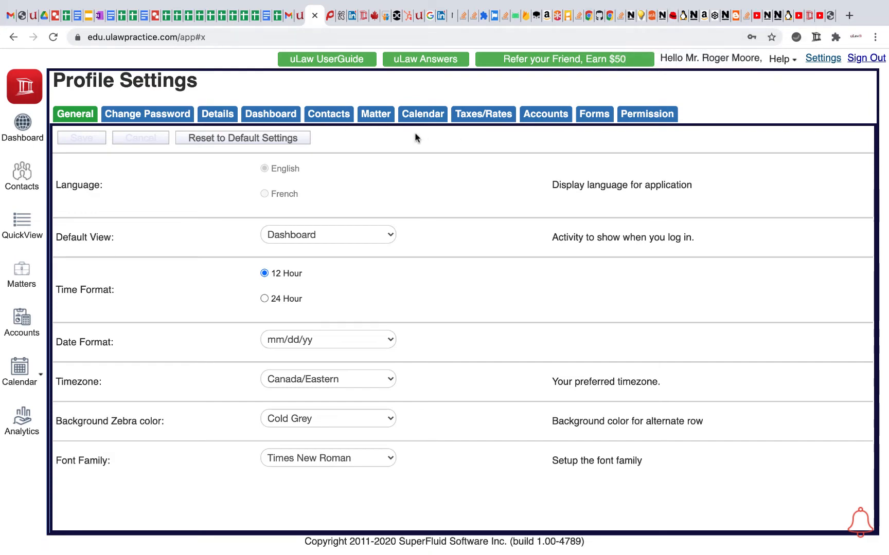
click(495, 117)
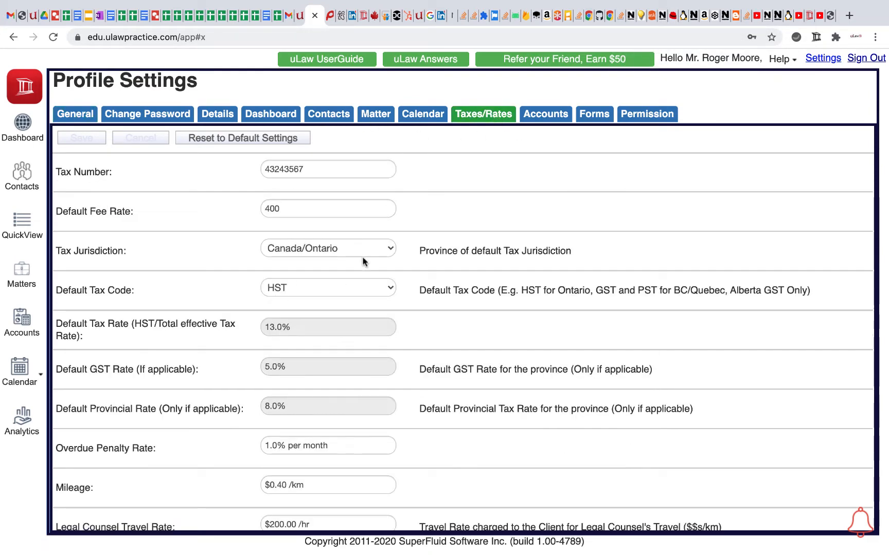
click(319, 259)
click(281, 297)
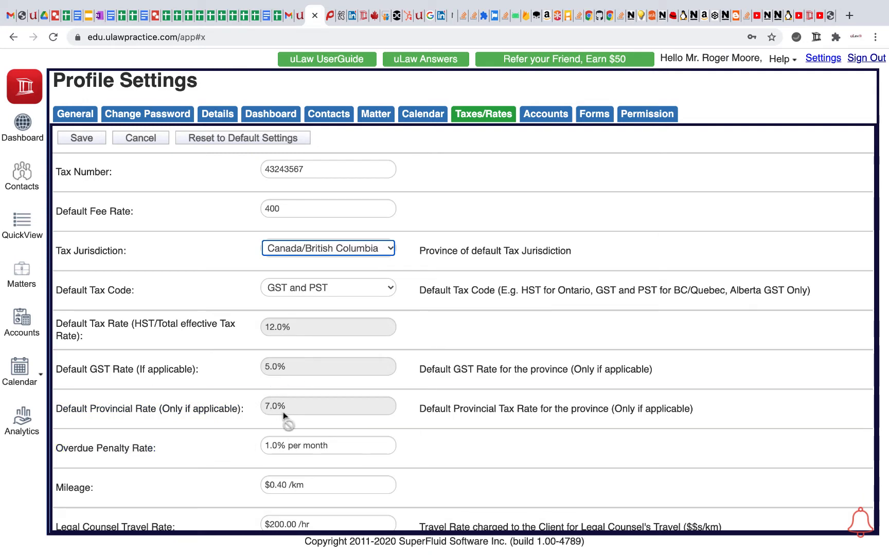
click(83, 138)
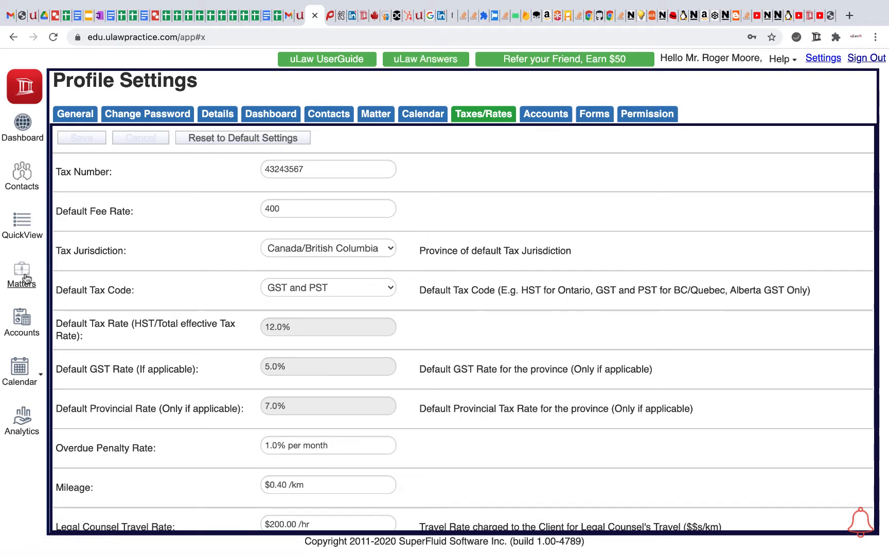
- Set the default tax rate of the Immigration to Canada matter to 7.0% and save the matter
click(29, 278)
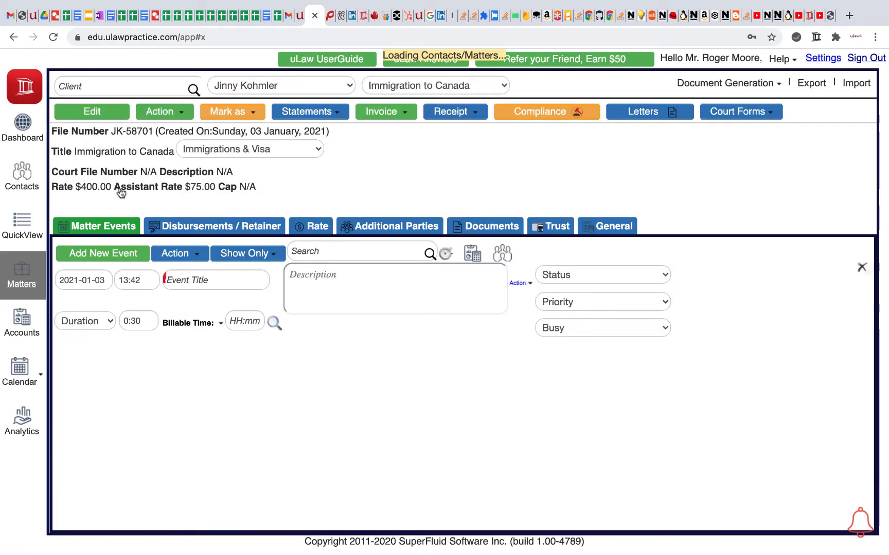
click(101, 156)
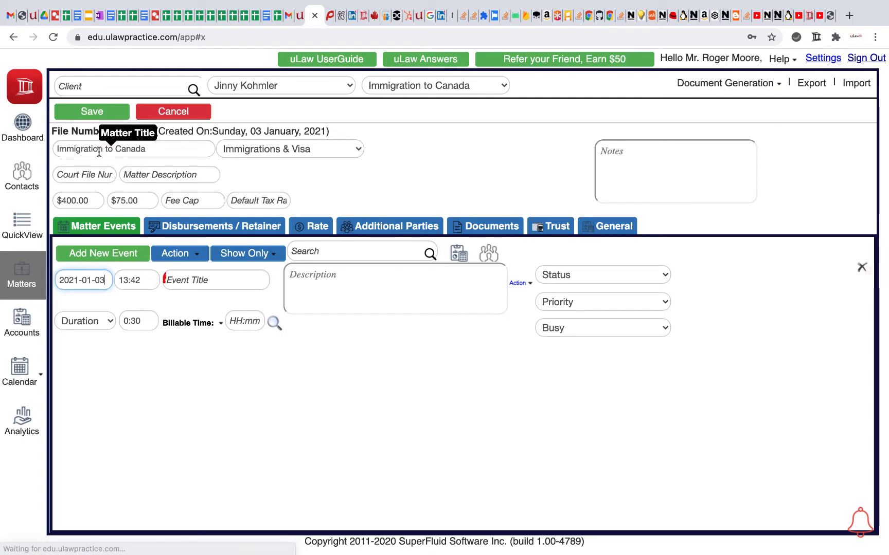
click(252, 201)
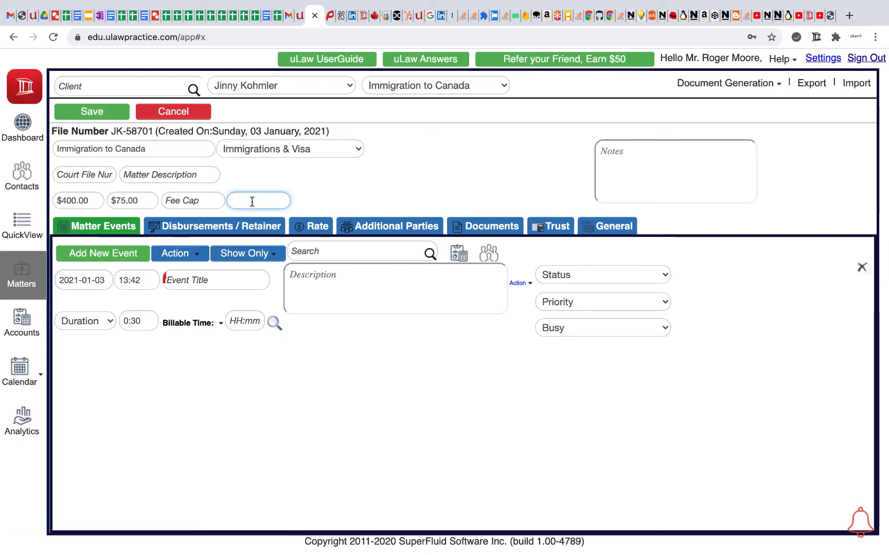
text(7.)
click(87, 116)
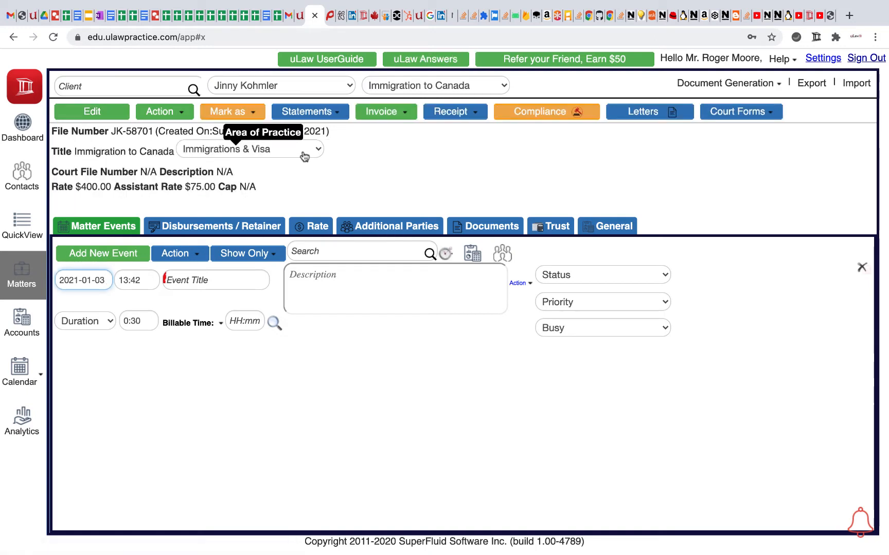
- Title the matter's new event "work on Visa filing"
click(217, 280)
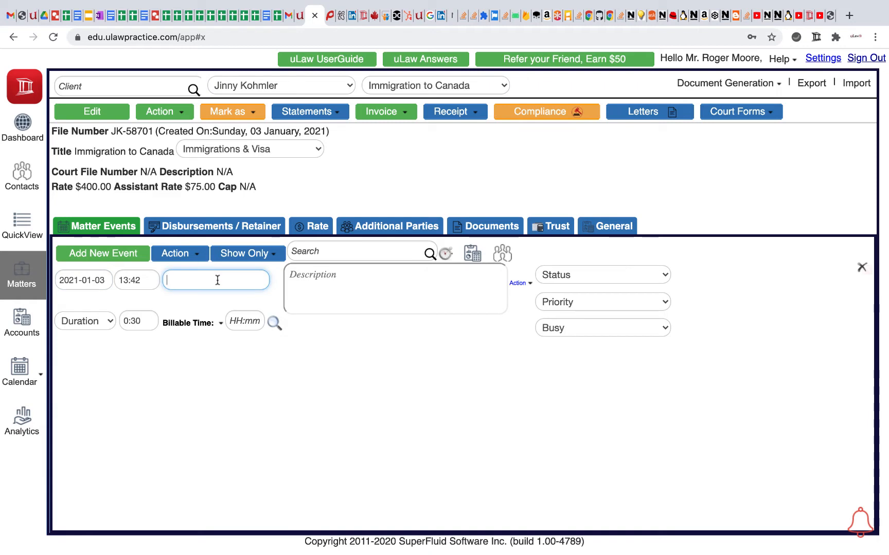
text(w)
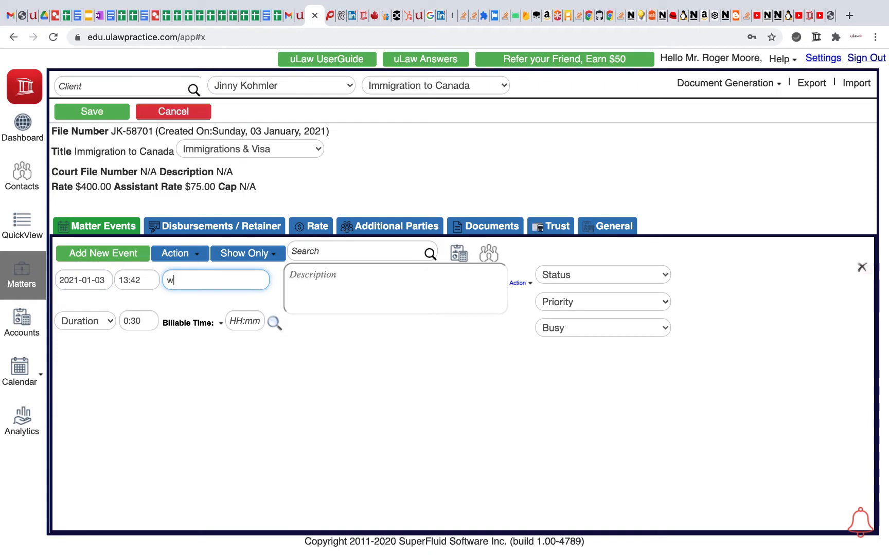
text(ork on Visa )
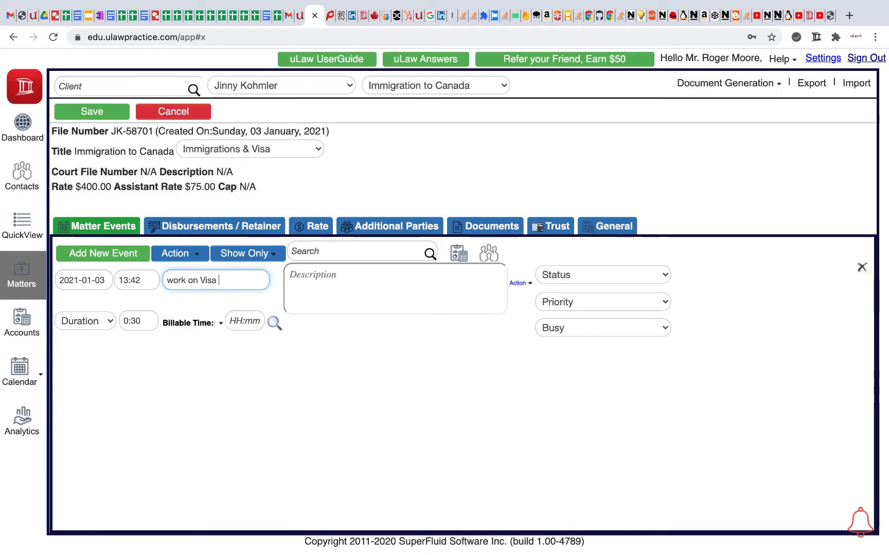
text(filing)
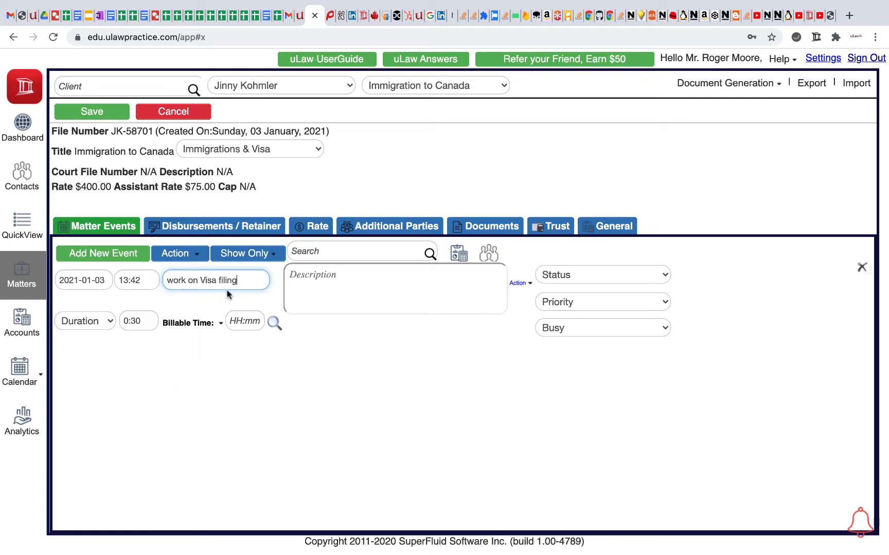
- Bill the visa filing event at a flat rate of $1,000.00 and save the matter
click(220, 324)
click(226, 342)
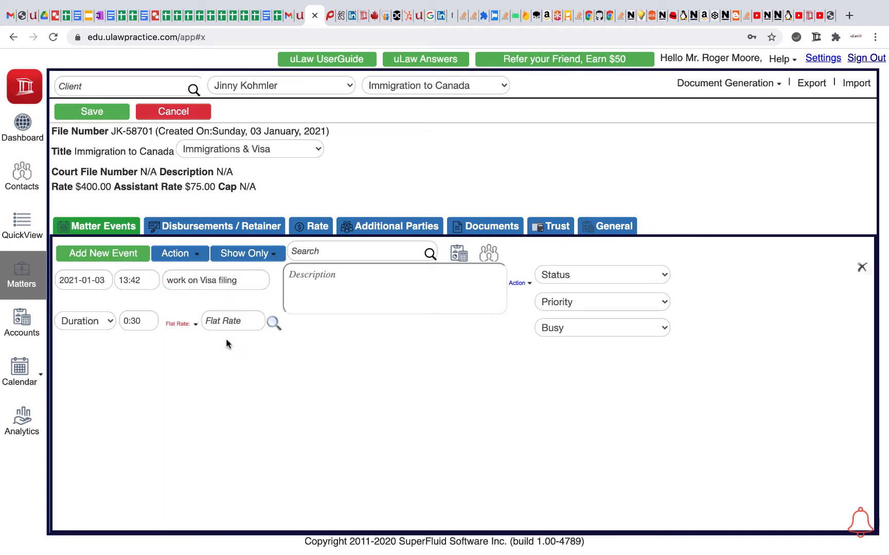
click(232, 322)
text(1,000)
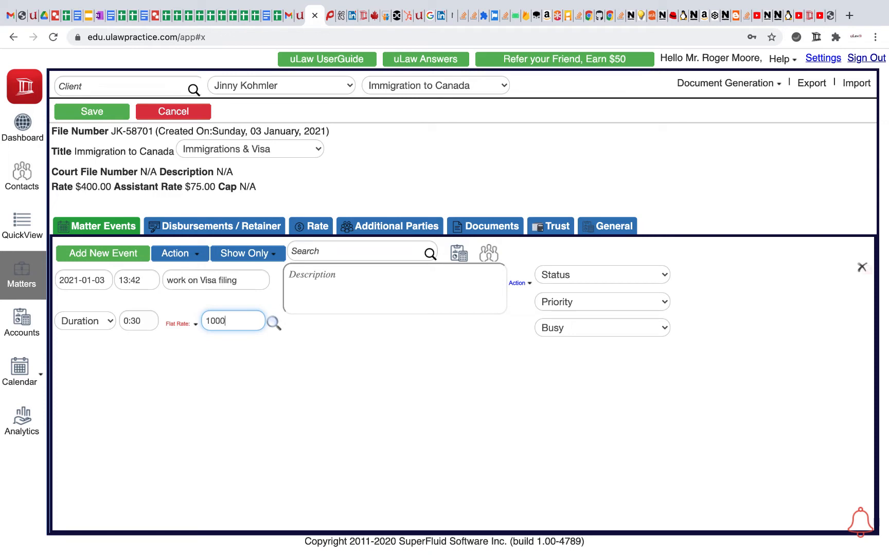
click(238, 428)
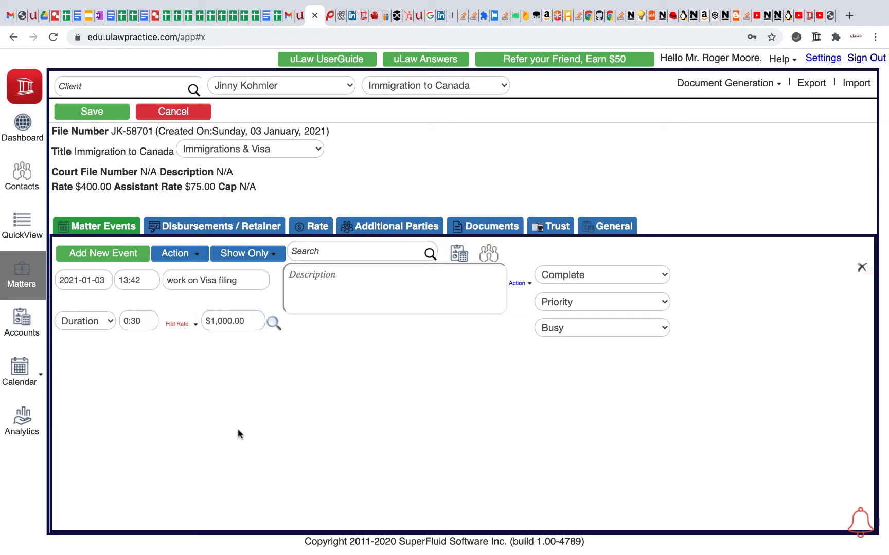
click(107, 115)
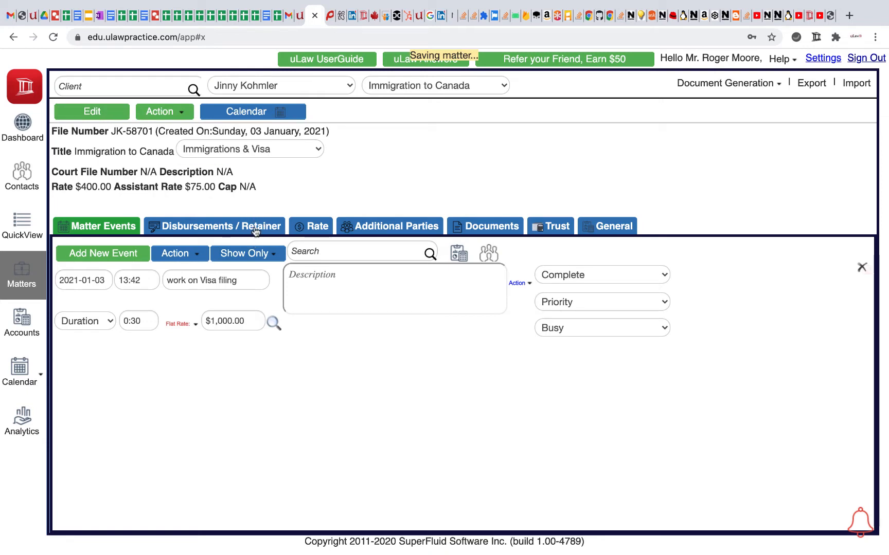
- Add a miscellaneous expense from the General account to the matter's disbursements, with the item name "imiigration Filing Fee"
click(256, 227)
click(259, 249)
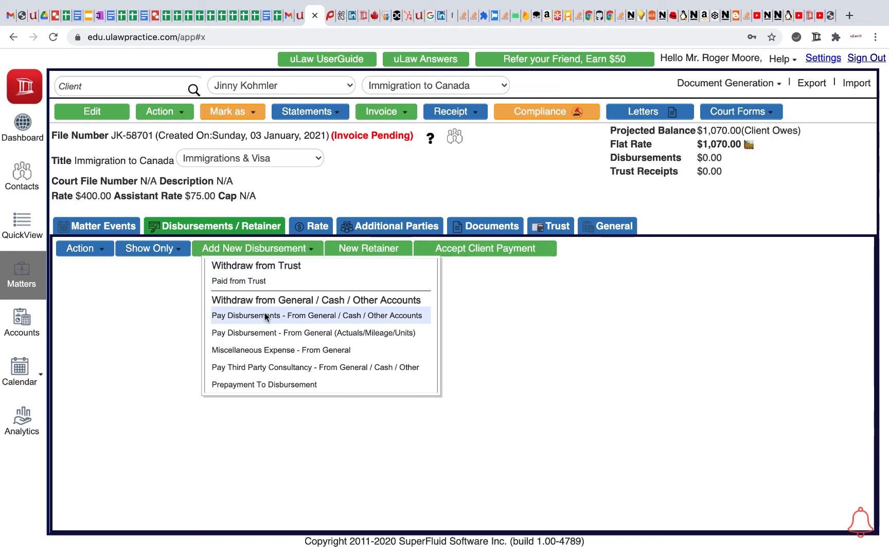
click(268, 351)
click(360, 166)
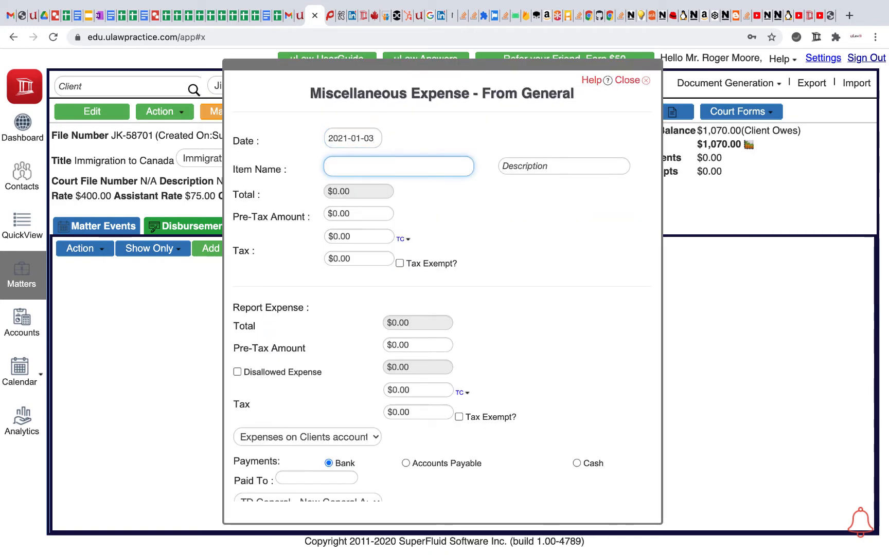
text(imiigration Fi)
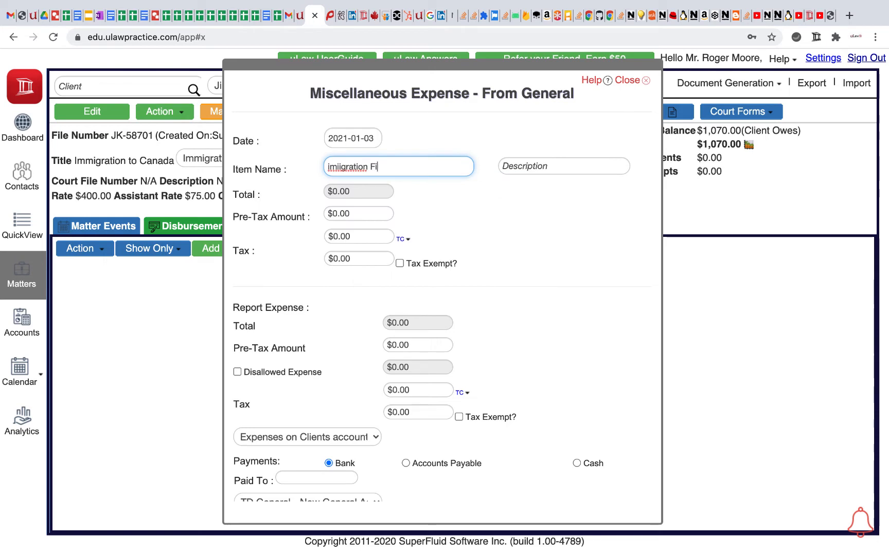
text(ling Fee)
click(470, 209)
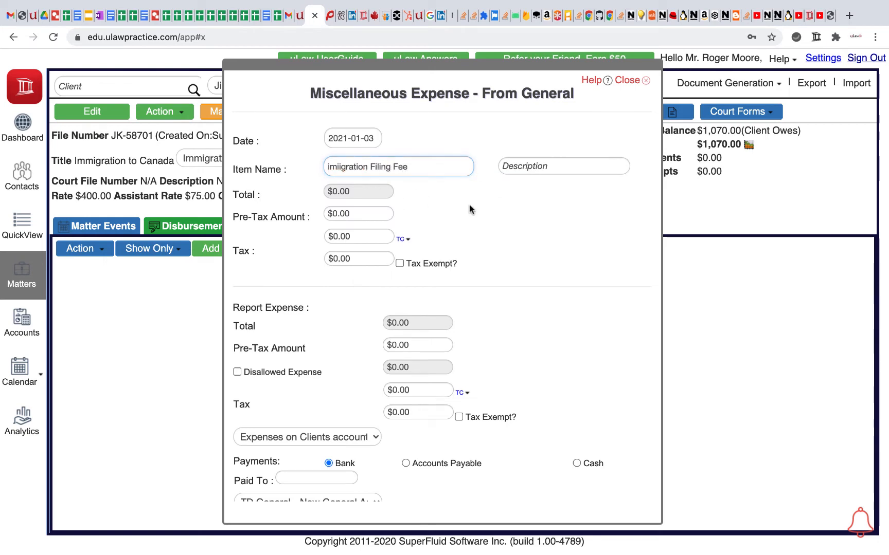
- Set the filing fee's billed pre-tax amount to $100.00 with the PST tax code
click(340, 213)
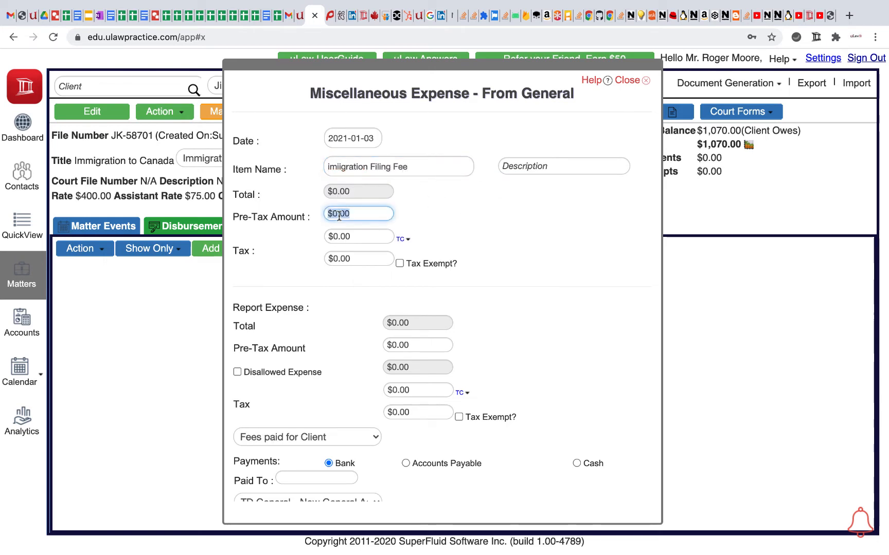
text(100)
click(485, 221)
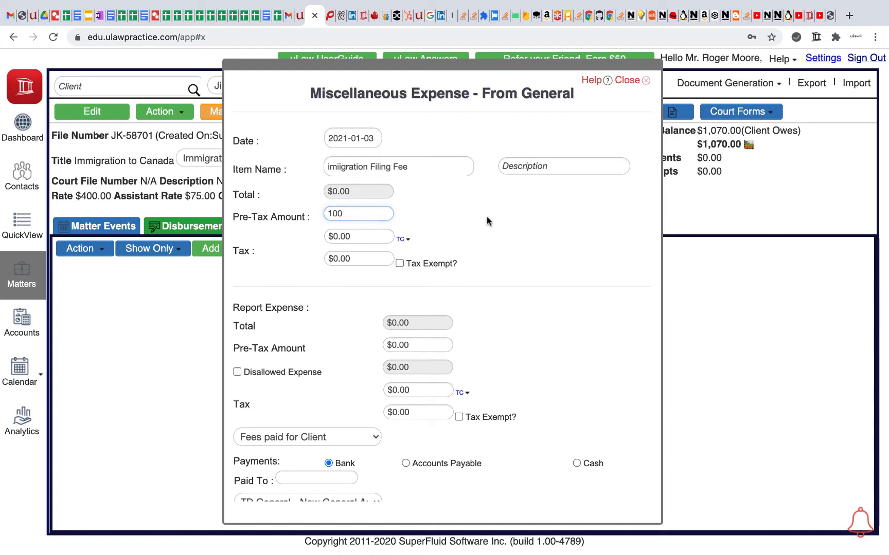
click(404, 239)
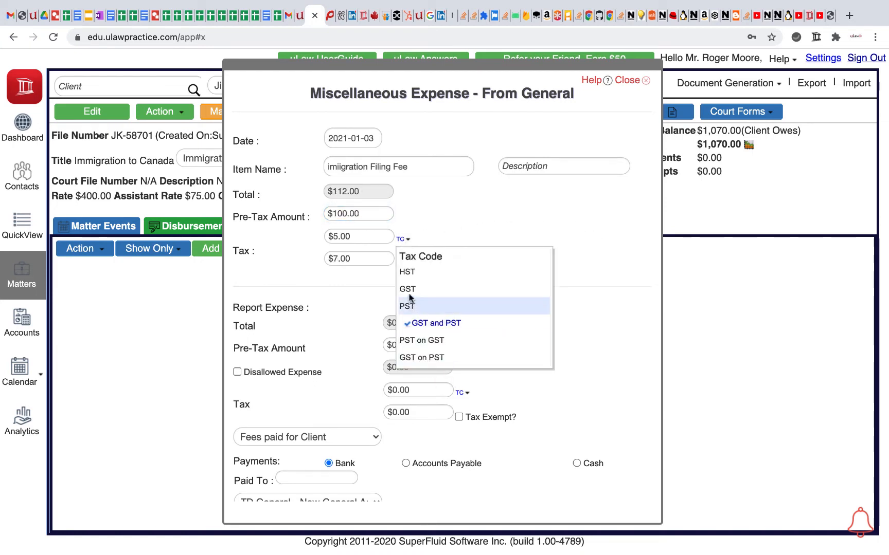
click(409, 307)
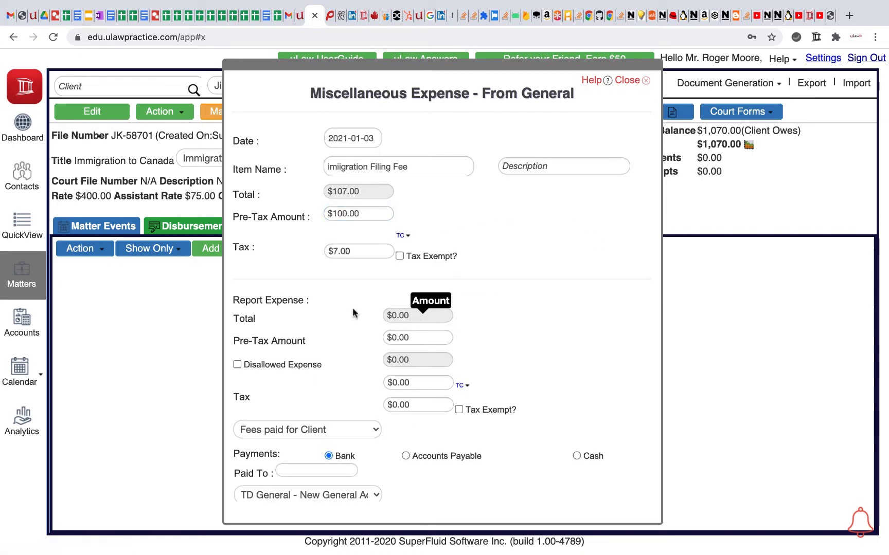
- Set the reported expense to $100.00 pre-tax with the PST tax code, and save the filing fee expense
double_click(403, 336)
text(100)
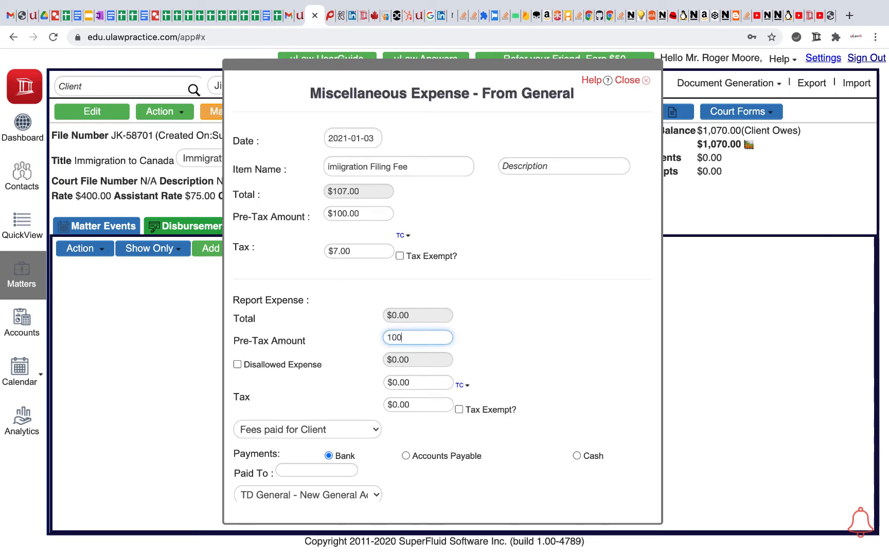
click(561, 354)
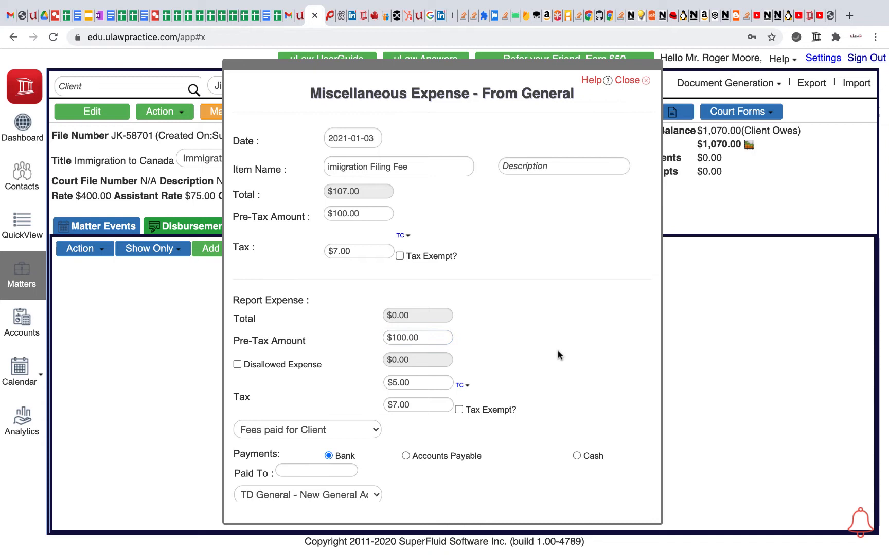
click(463, 385)
click(469, 452)
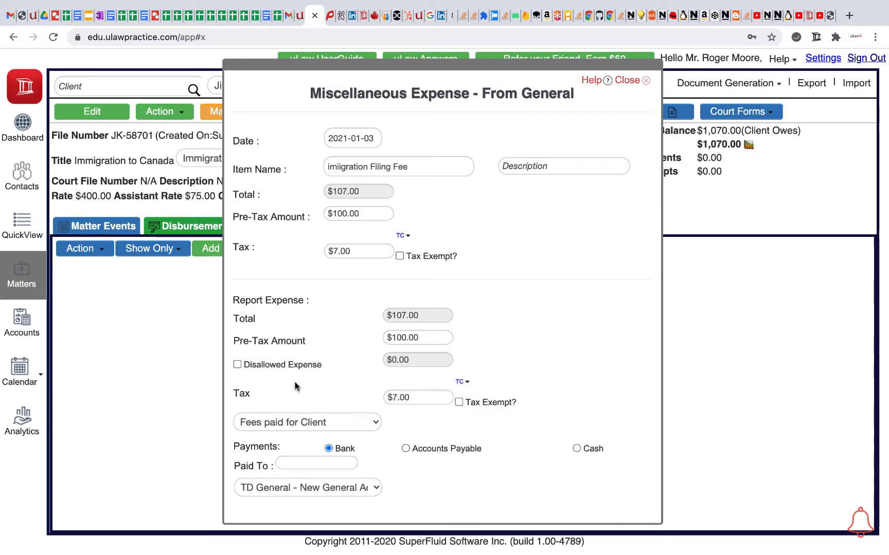
scroll(372, 397, down, 3)
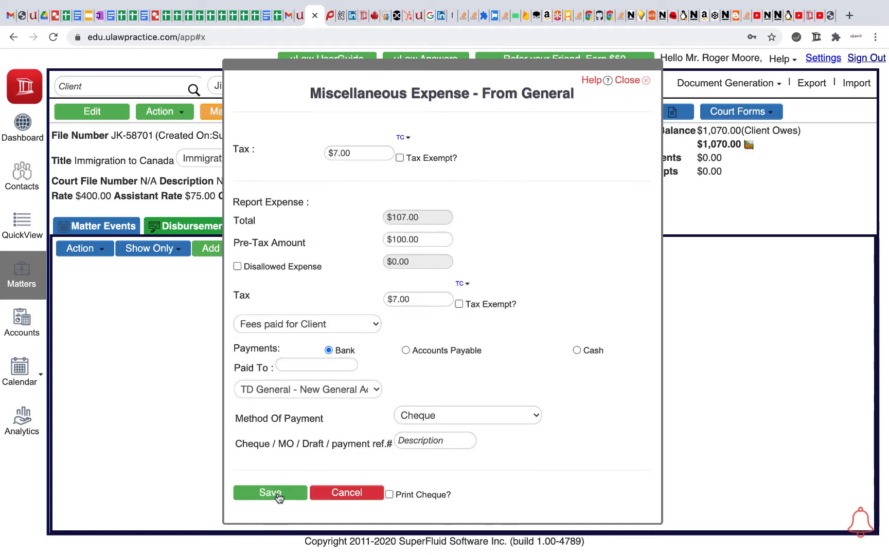
click(275, 493)
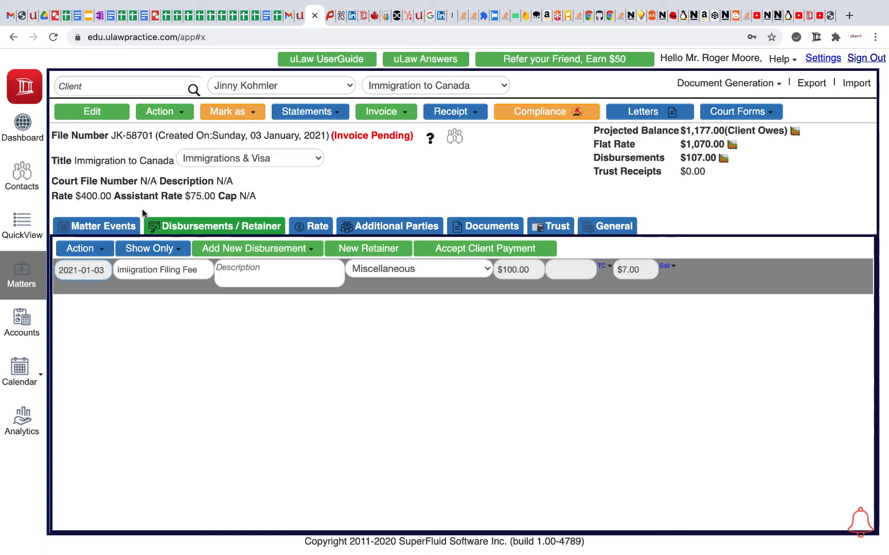
- Check the matter's default tax rate and the profile's tax settings, and return to the matter
click(120, 163)
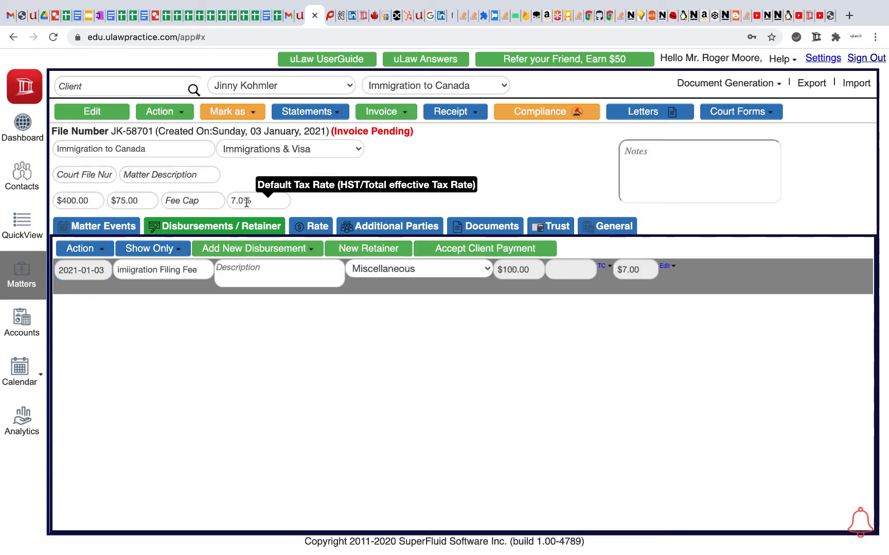
click(823, 59)
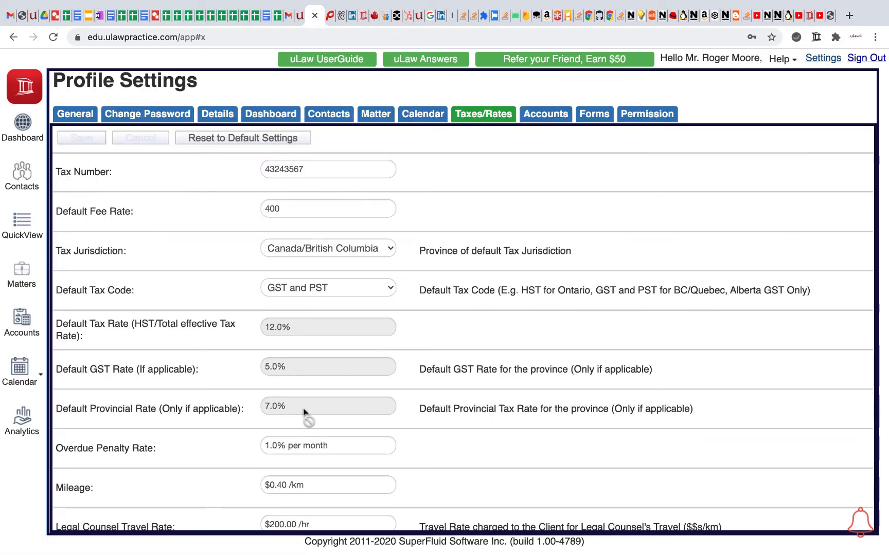
click(21, 272)
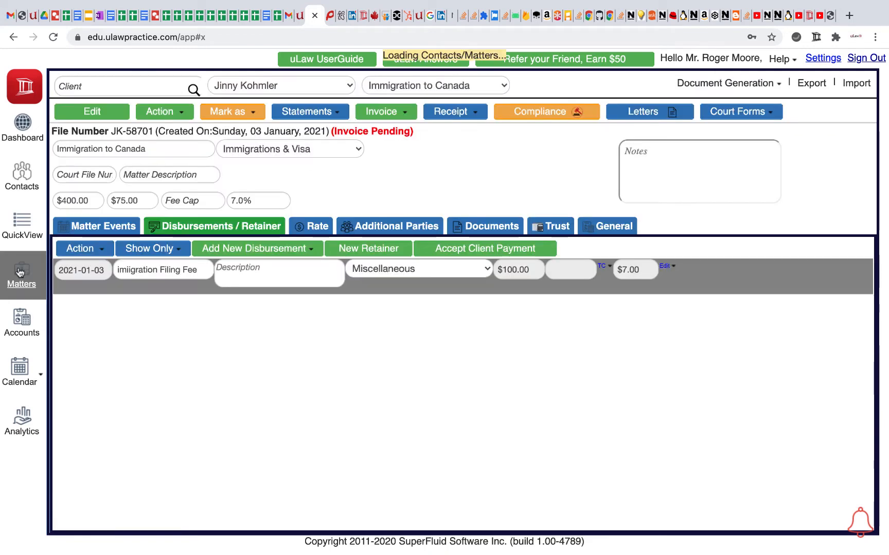
- Generate a pre-bill invoice for the matter and review the taxes on its fees and disbursements in the downloaded PDF
click(402, 114)
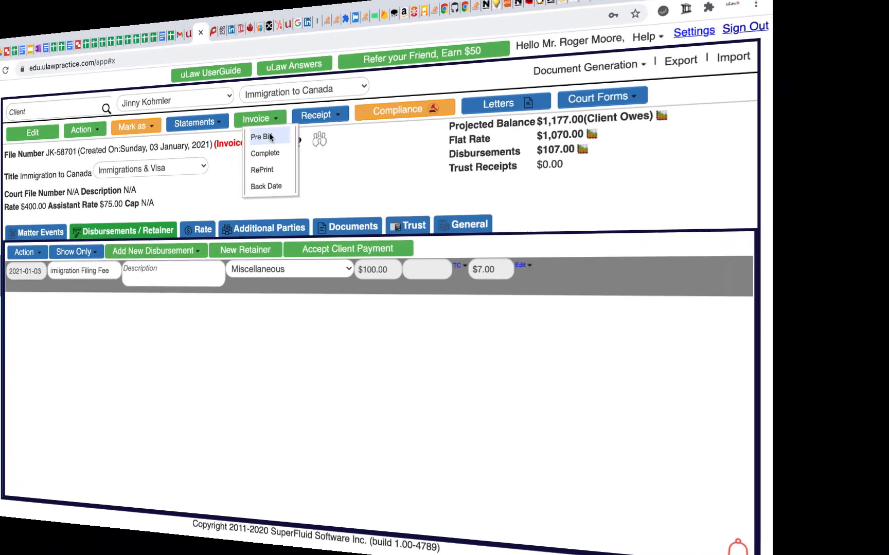
click(401, 126)
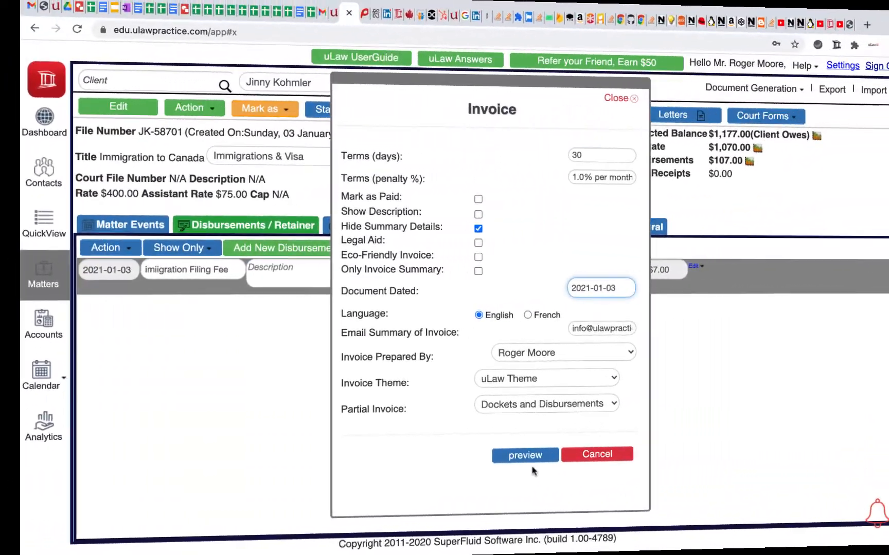
click(525, 456)
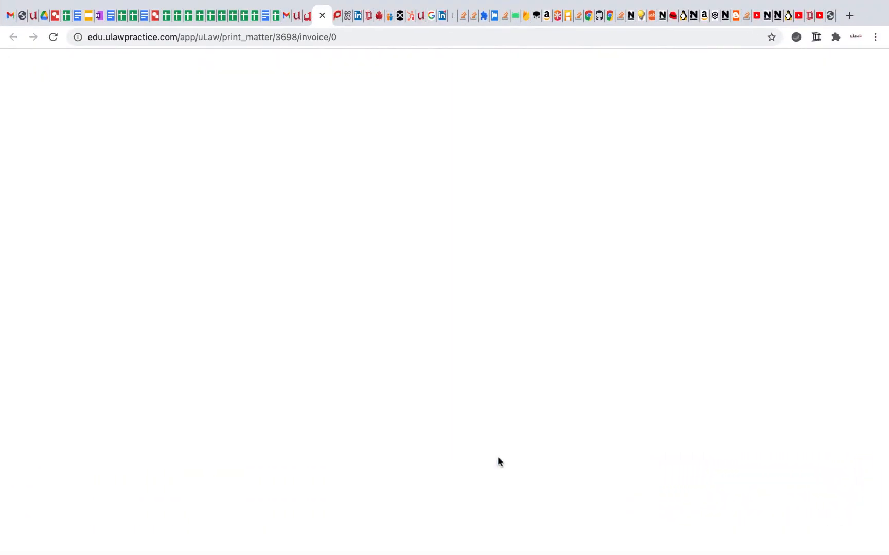
click(88, 540)
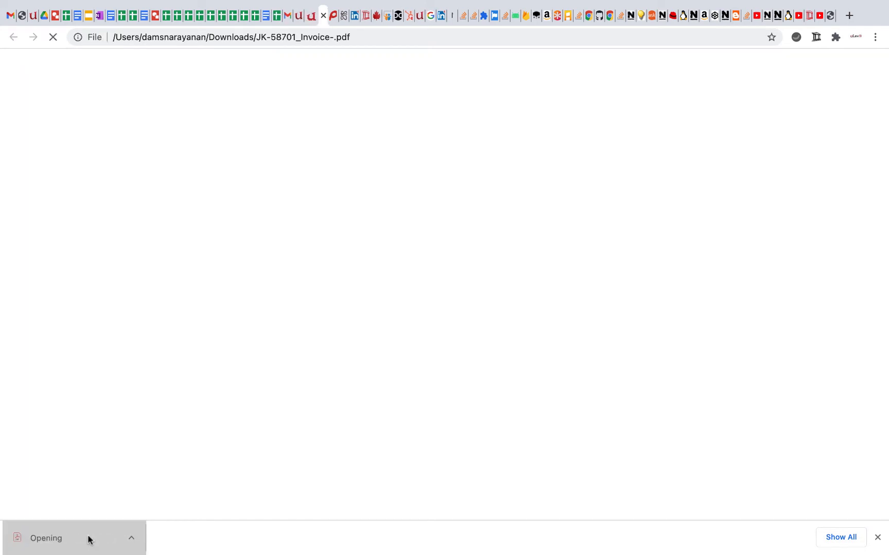
scroll(527, 325, down, 3)
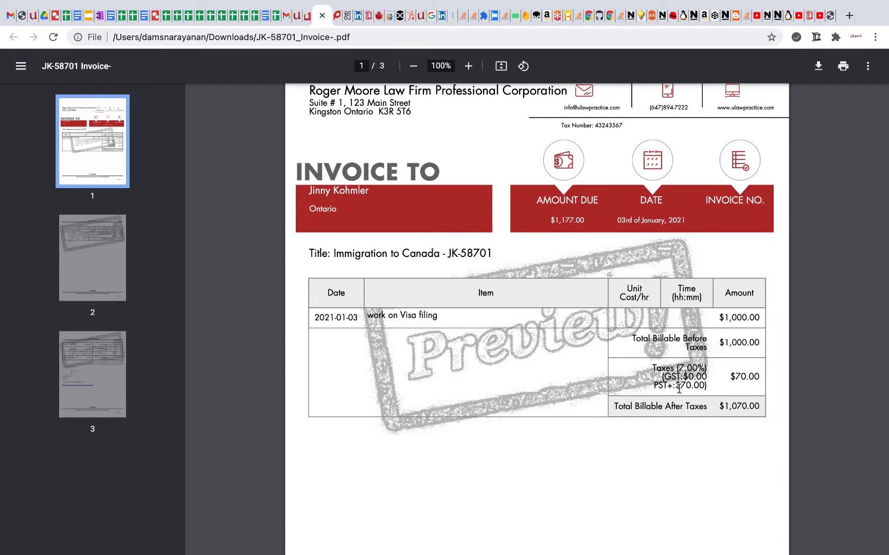
scroll(738, 411, down, 10)
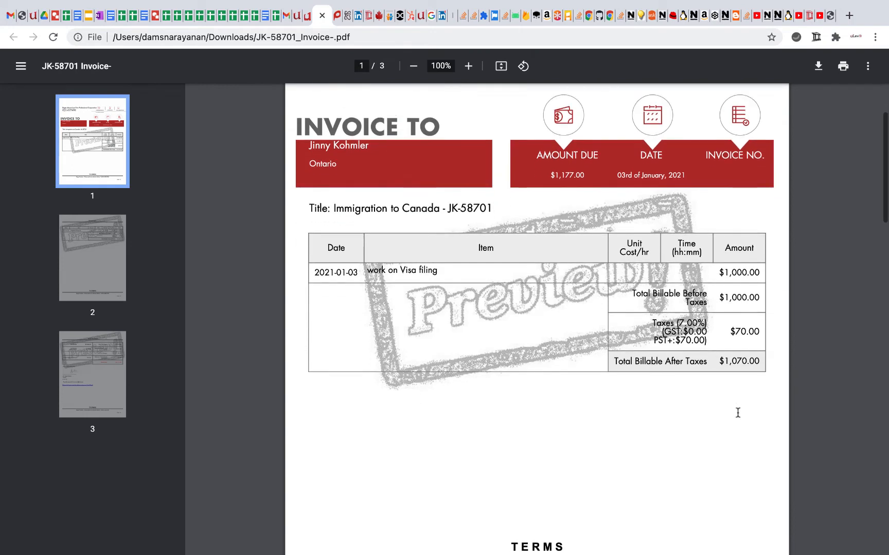
scroll(566, 402, down, 4)
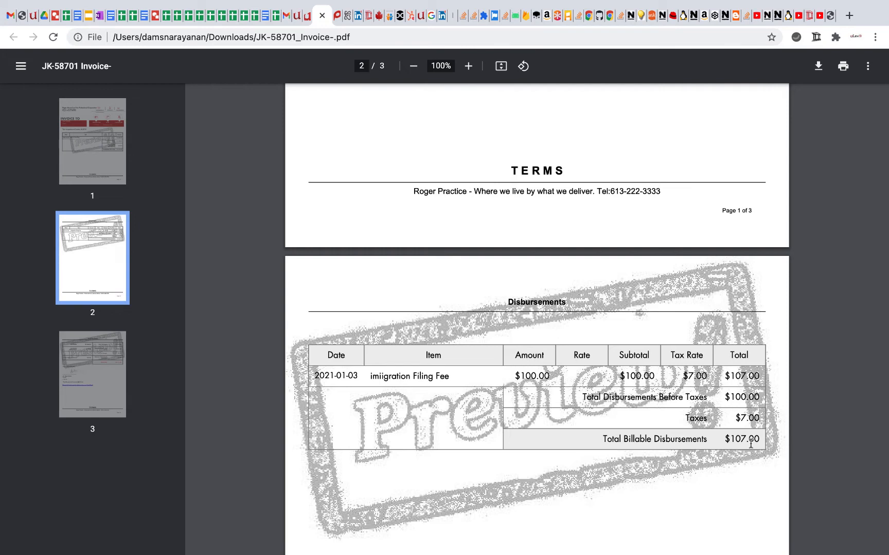
scroll(749, 443, up, 10)
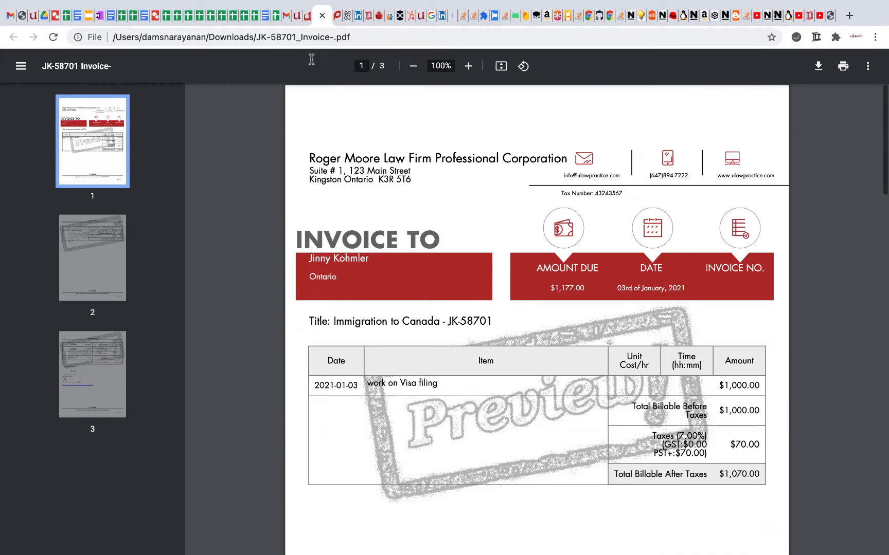
- Start a new matter for the same client, titled "Child abduction", with a default tax rate of 5%
click(307, 21)
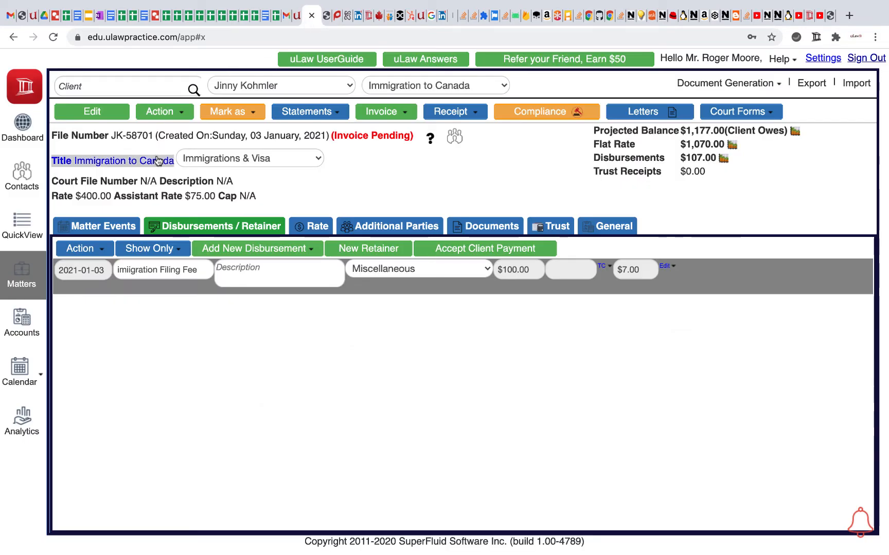
click(166, 117)
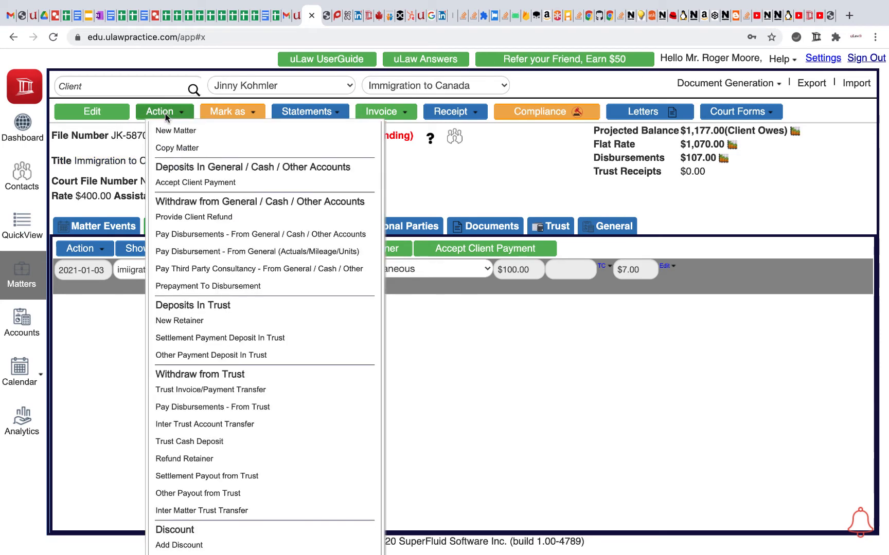
scroll(150, 103, down, 1)
click(145, 82)
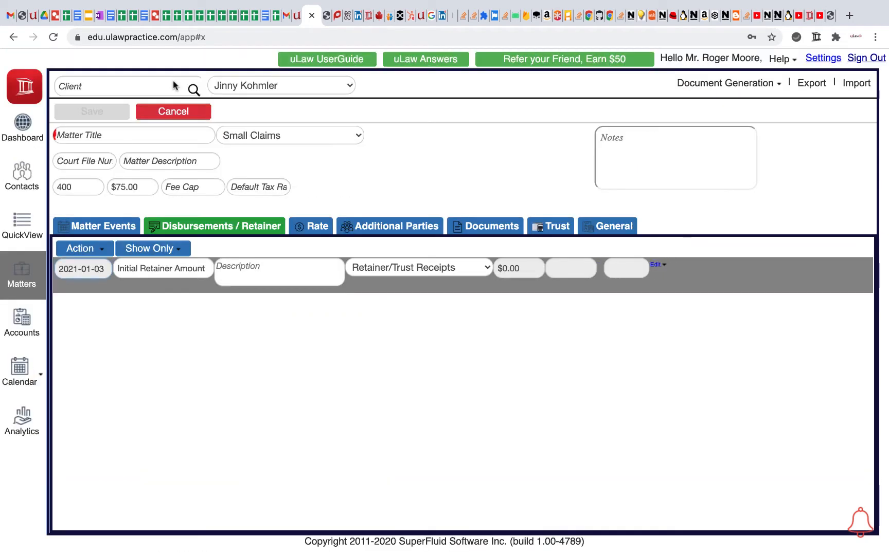
click(95, 135)
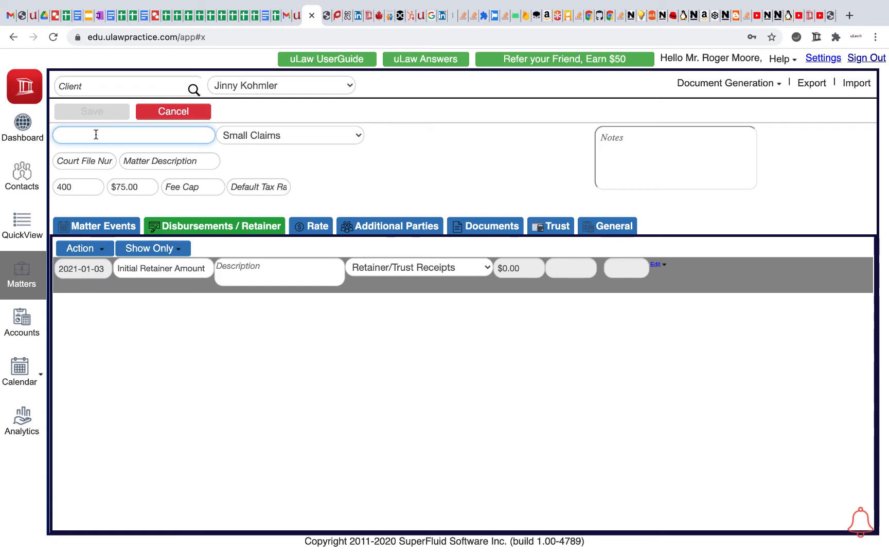
text(Child)
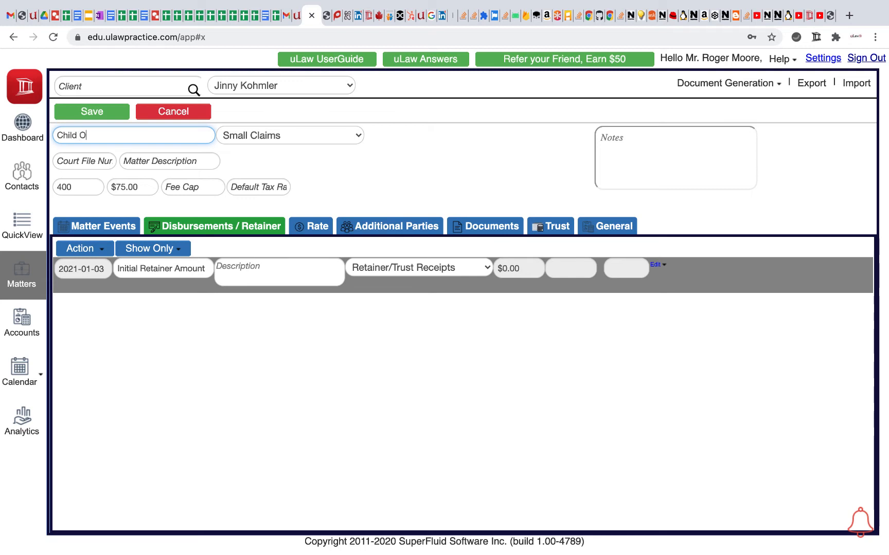
text( abduction)
click(318, 161)
click(256, 190)
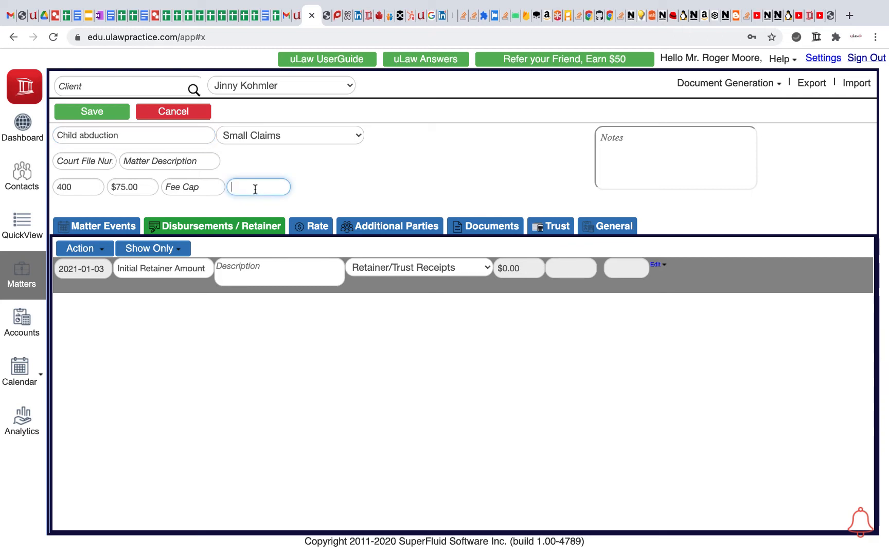
text(5%)
- Retitle the new matter "Federal Matter - On Child abduction Policy", correcting the misspelled word
click(56, 135)
text(Federal )
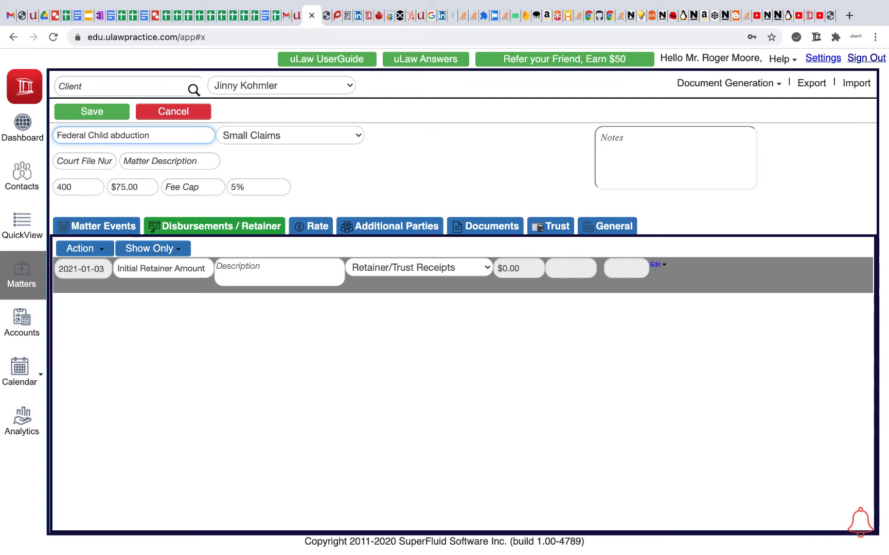
text(Matr)
key(BackSpace)
text(tter -)
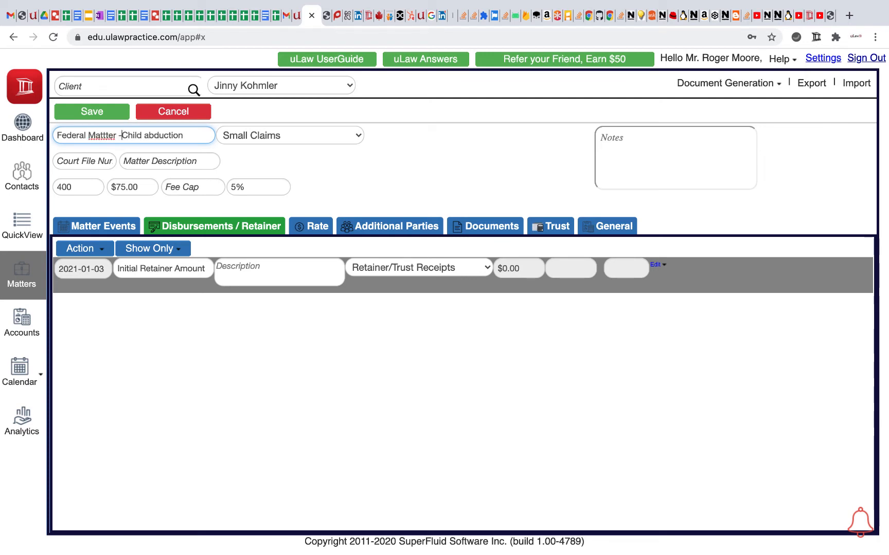
text( On Child abduction )
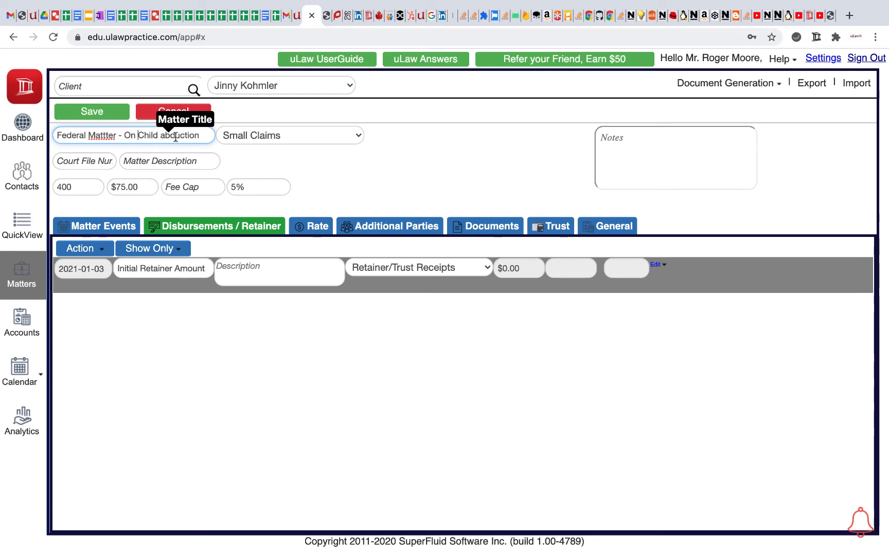
text(Policy)
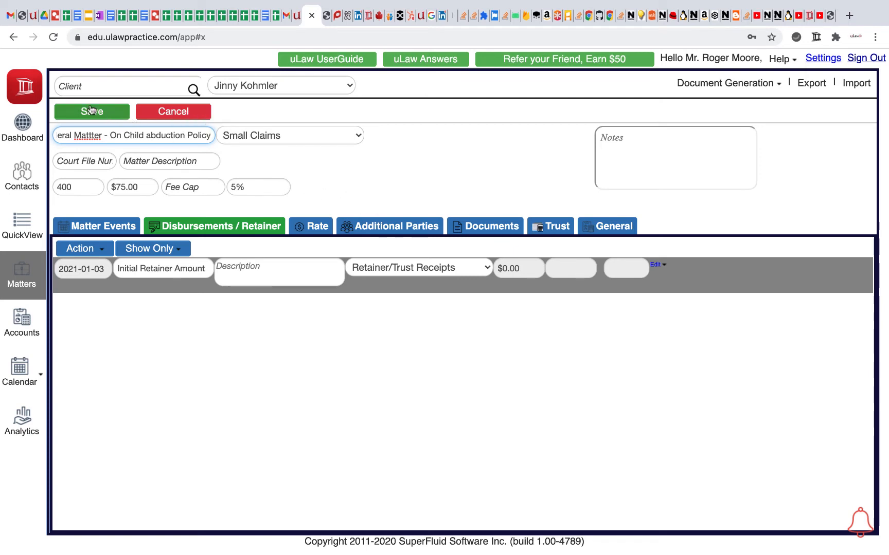
right_click(92, 133)
click(106, 138)
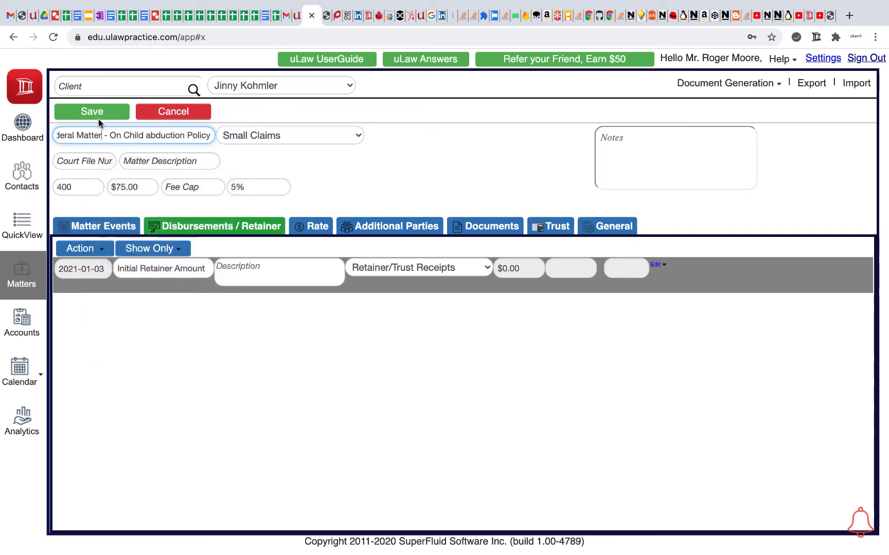
- Save the federal matter and add a "Court Visit" event to it
click(96, 113)
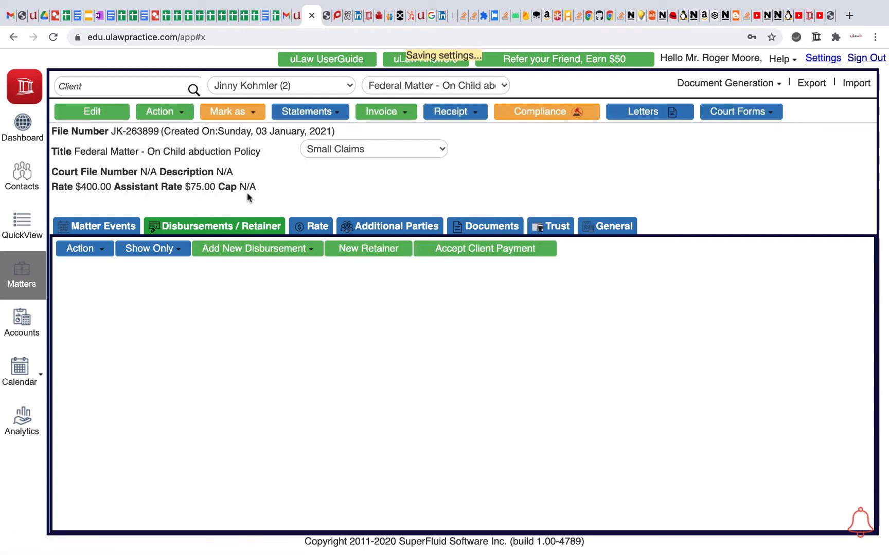
click(110, 227)
click(201, 281)
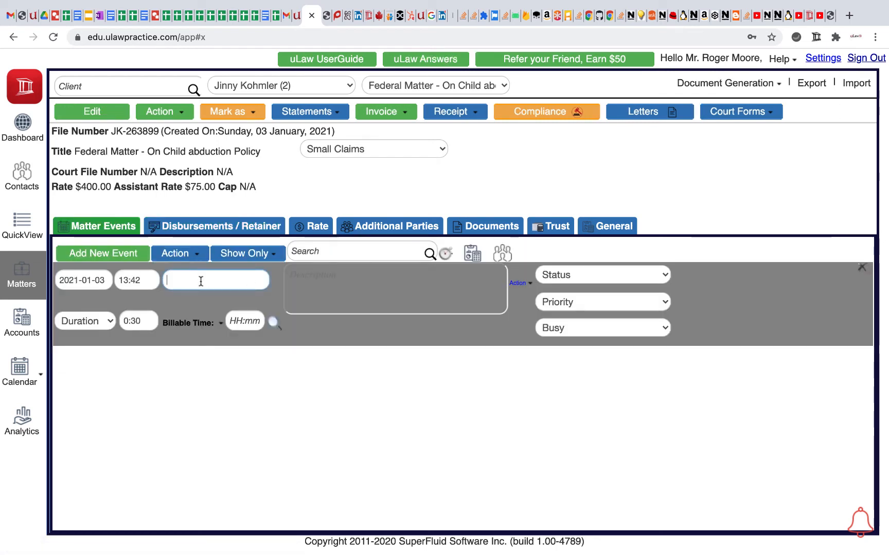
text(Cou)
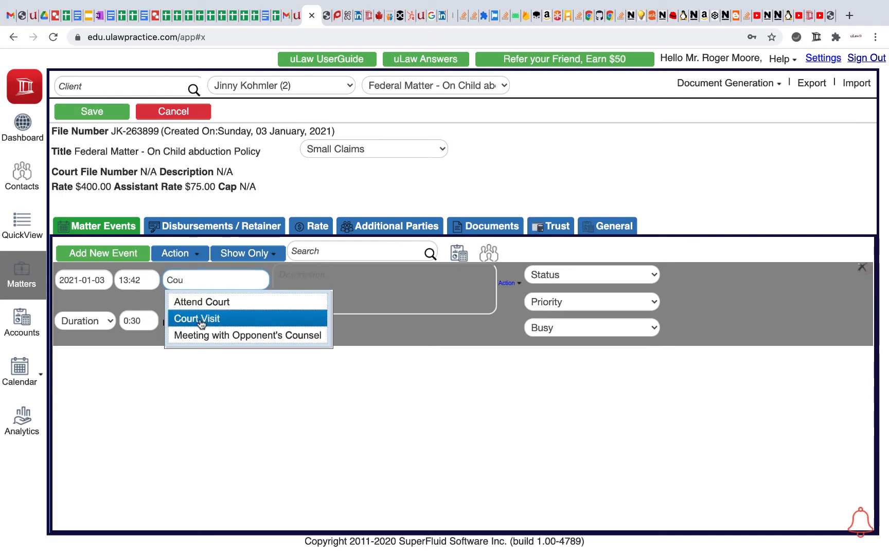
click(206, 319)
- Bill the Court Visit event at a flat rate of $1,000.00, set its status to Complete, and save it
click(206, 324)
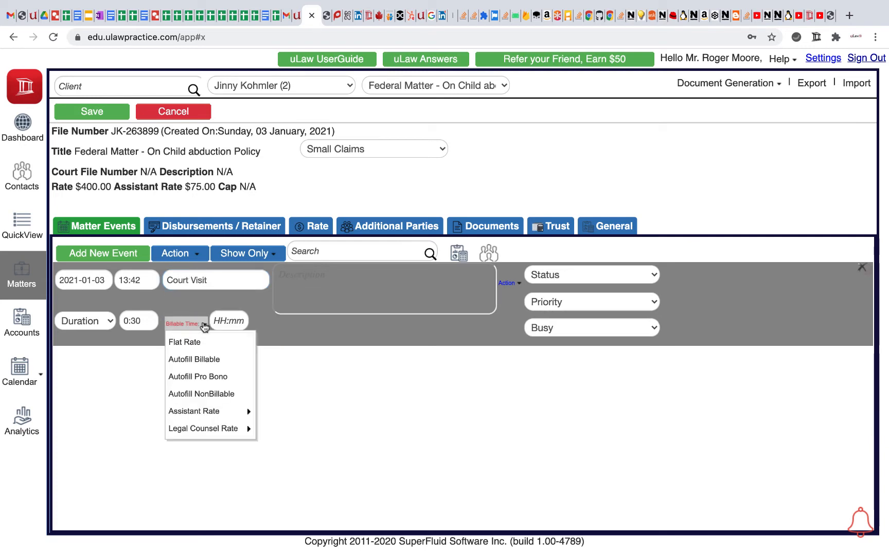
click(200, 343)
click(222, 317)
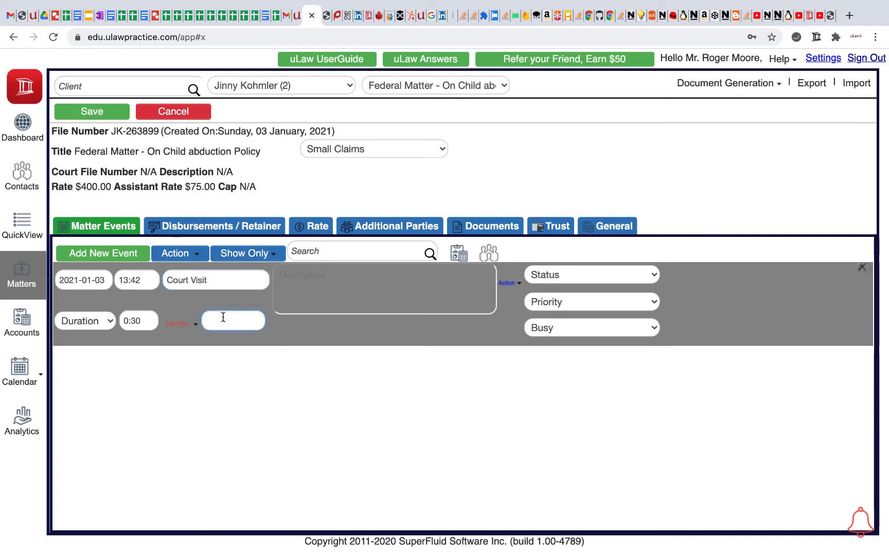
text(1000)
click(233, 467)
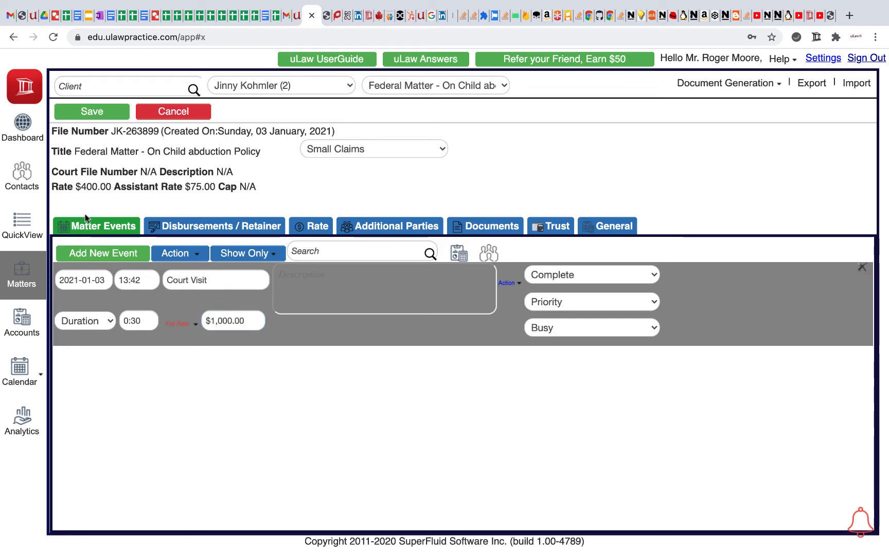
click(99, 117)
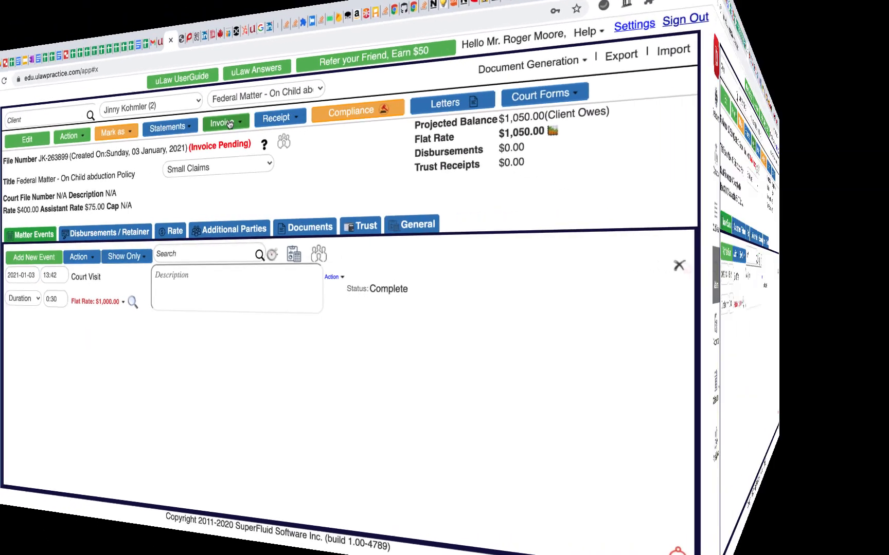
- Generate a pre-bill invoice for the federal matter, review its taxes in the downloaded PDF, and return to the matter
click(229, 124)
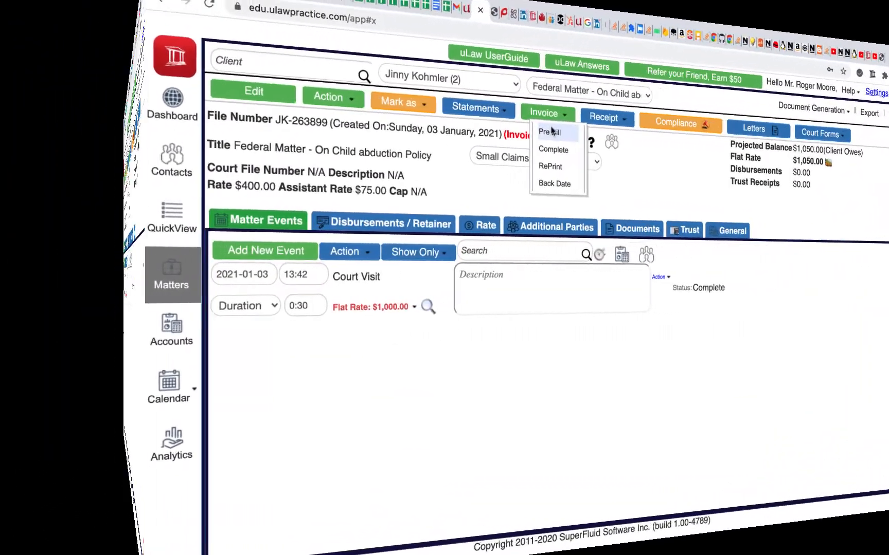
click(391, 129)
click(494, 463)
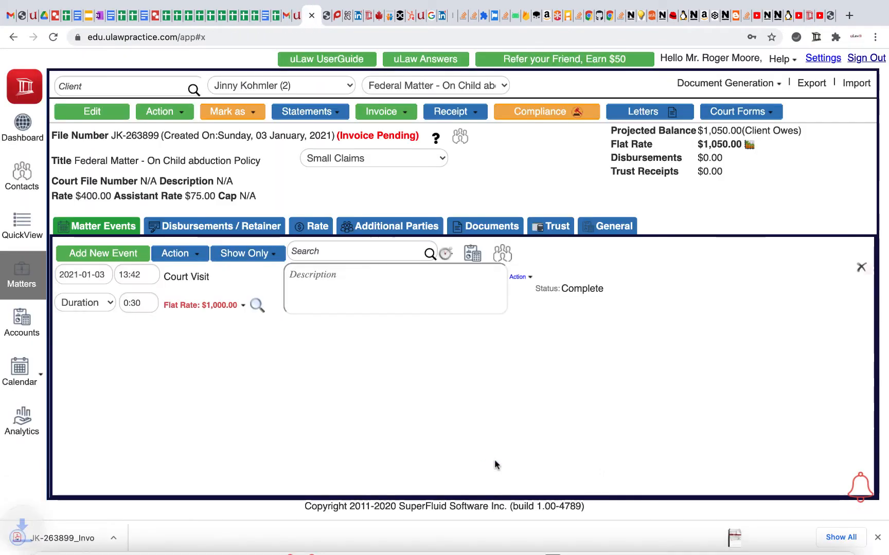
click(97, 540)
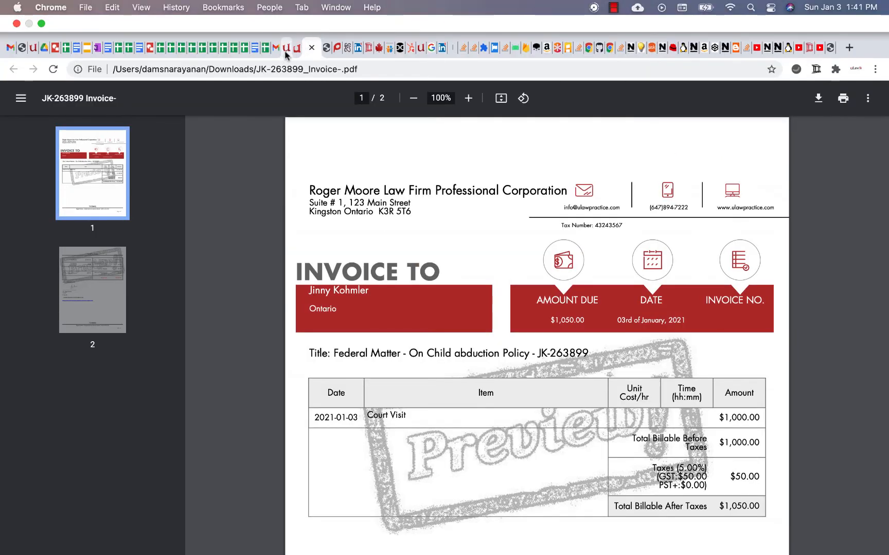
click(286, 51)
click(304, 49)
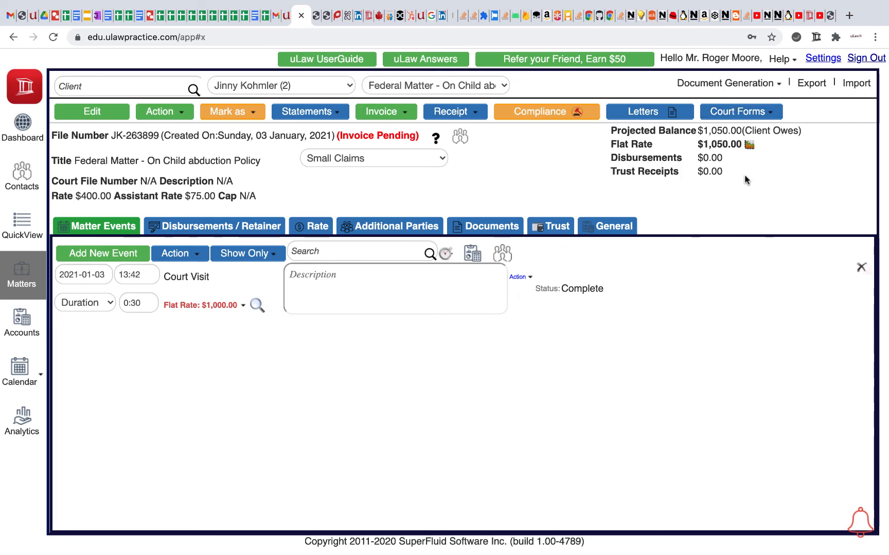
- Open the federal matter's details for editing to check its default tax rate, and leave without saving
click(825, 58)
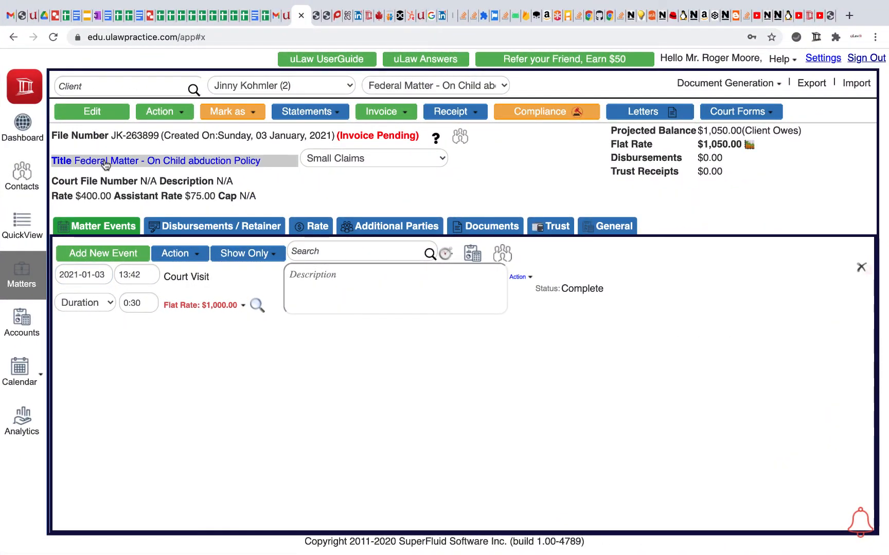
click(105, 165)
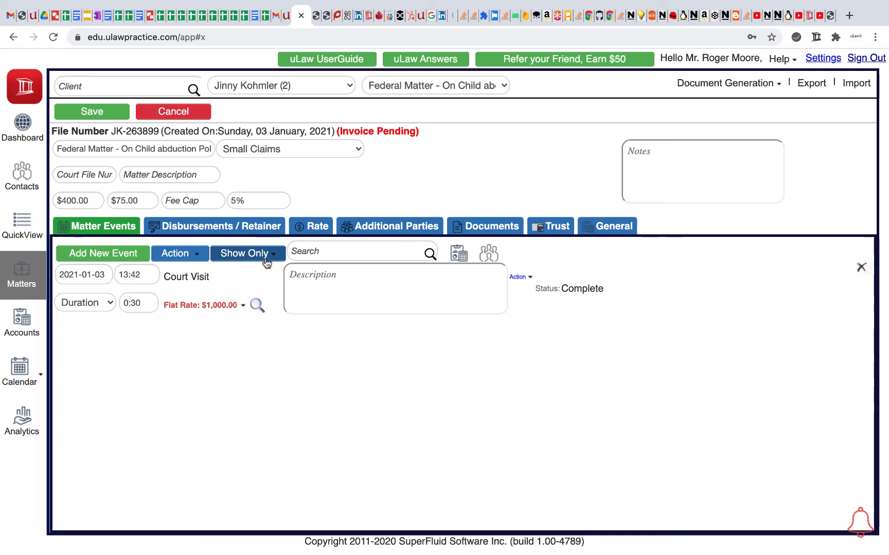
click(252, 89)
click(252, 88)
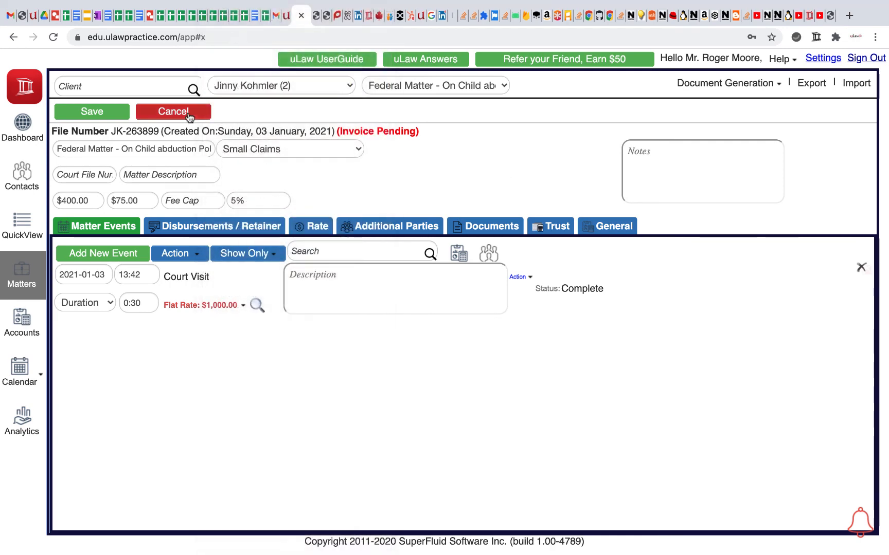
click(173, 112)
click(366, 301)
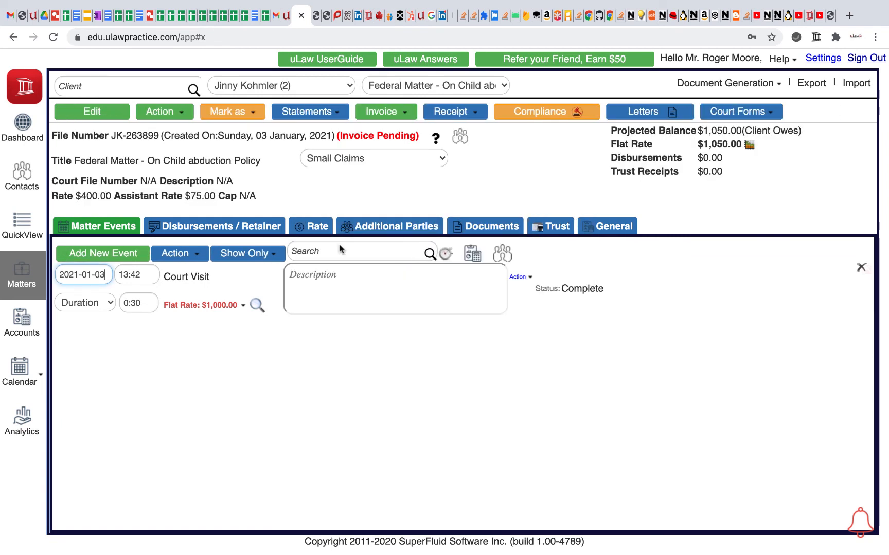
- Switch to the client's "Immigration to Canada" matter and open its details to check the default tax rate
click(436, 88)
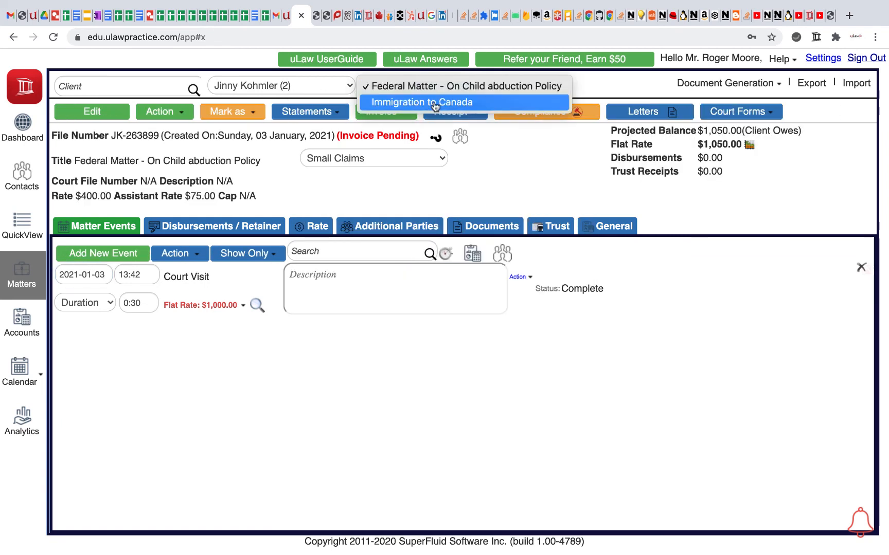
click(432, 101)
click(142, 161)
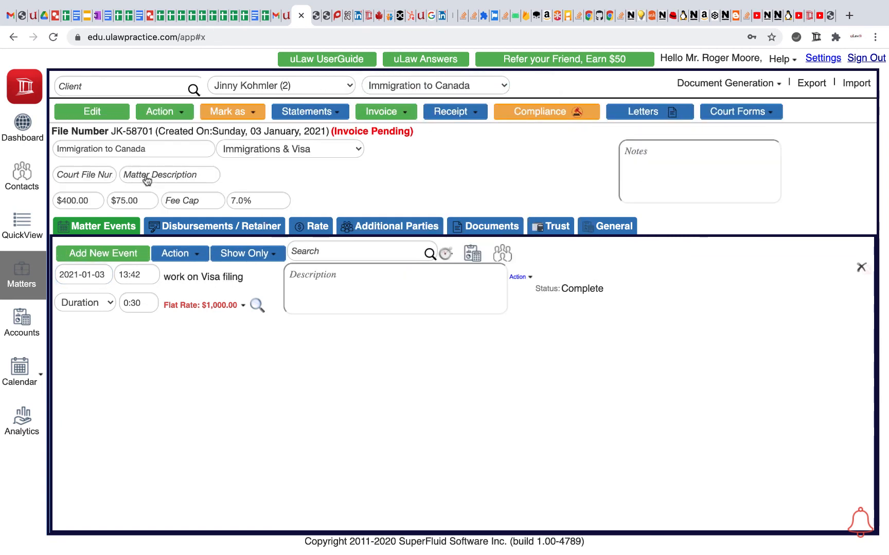